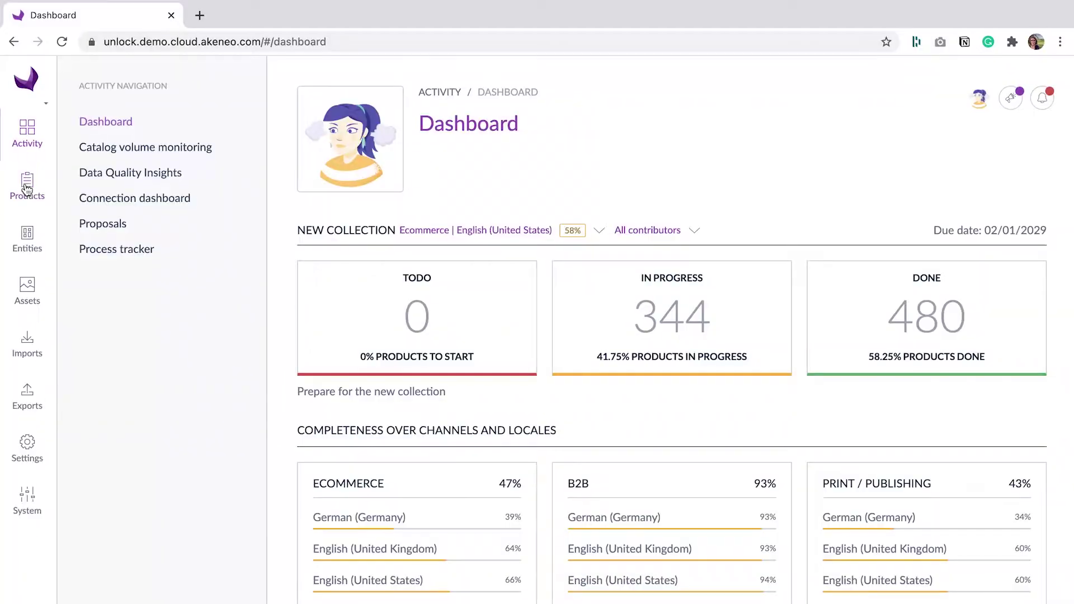
# Step: Start an Akeneo PIM support request of the type 'I'd like to report a bug'
pyautogui.click(28, 192)
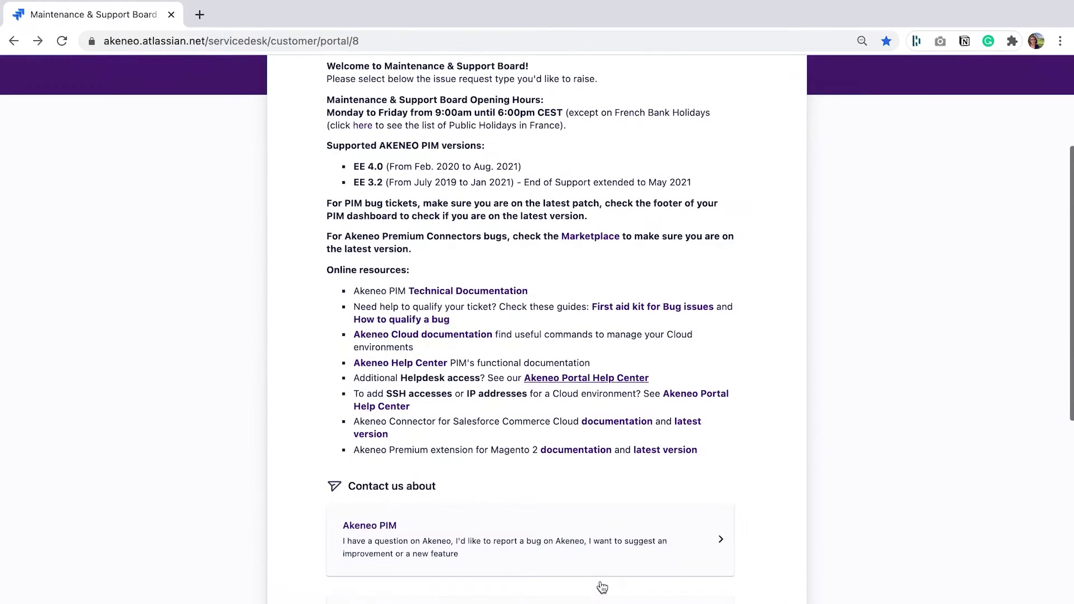
pyautogui.scroll(-3, 598, 561)
pyautogui.click(598, 561)
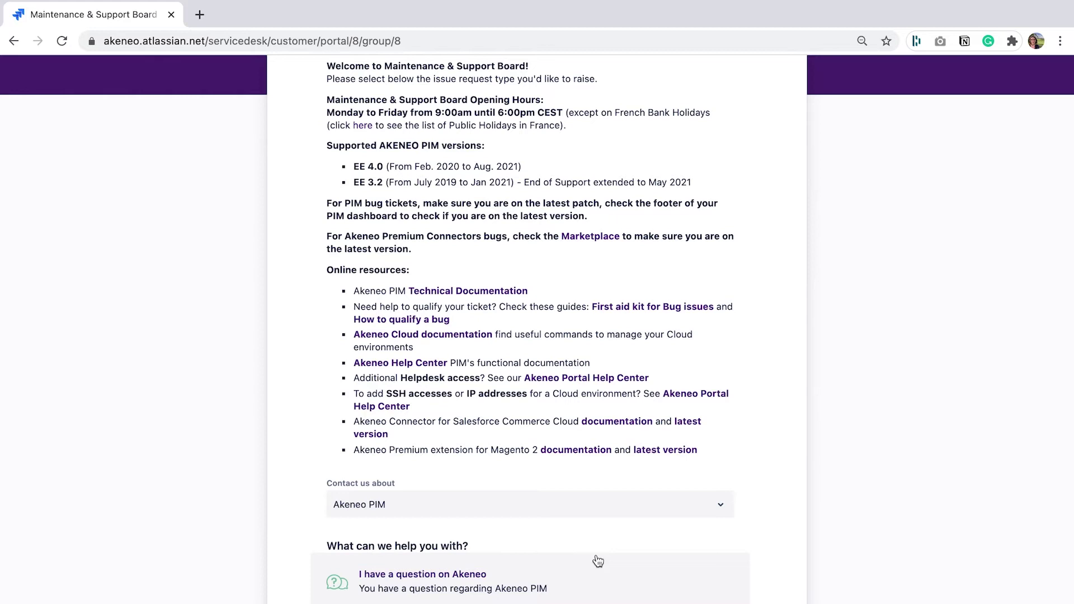
pyautogui.scroll(-3, 598, 561)
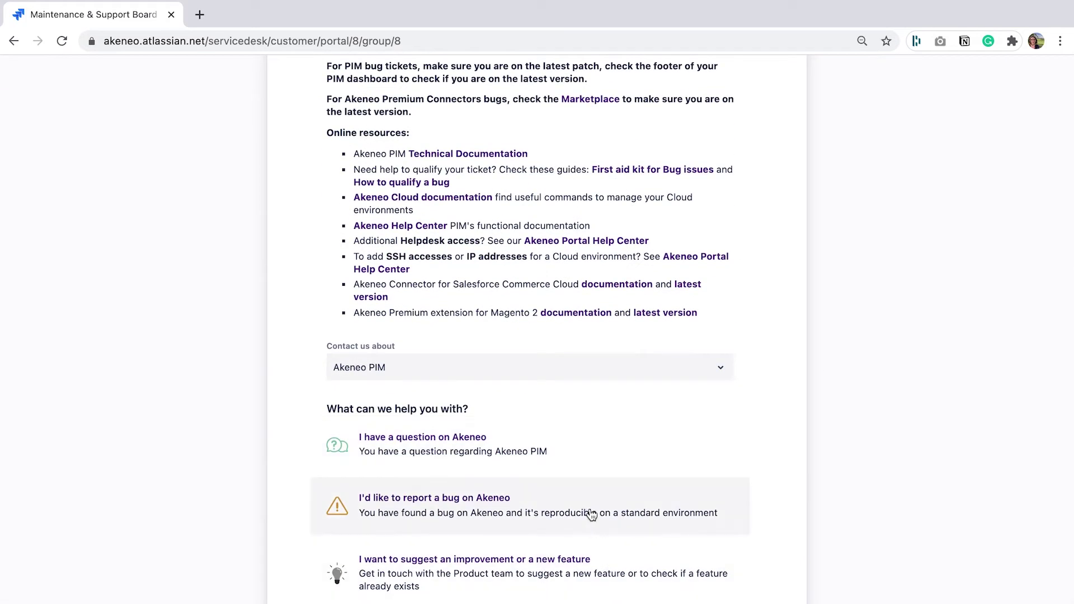
pyautogui.click(591, 515)
pyautogui.scroll(-8, 591, 509)
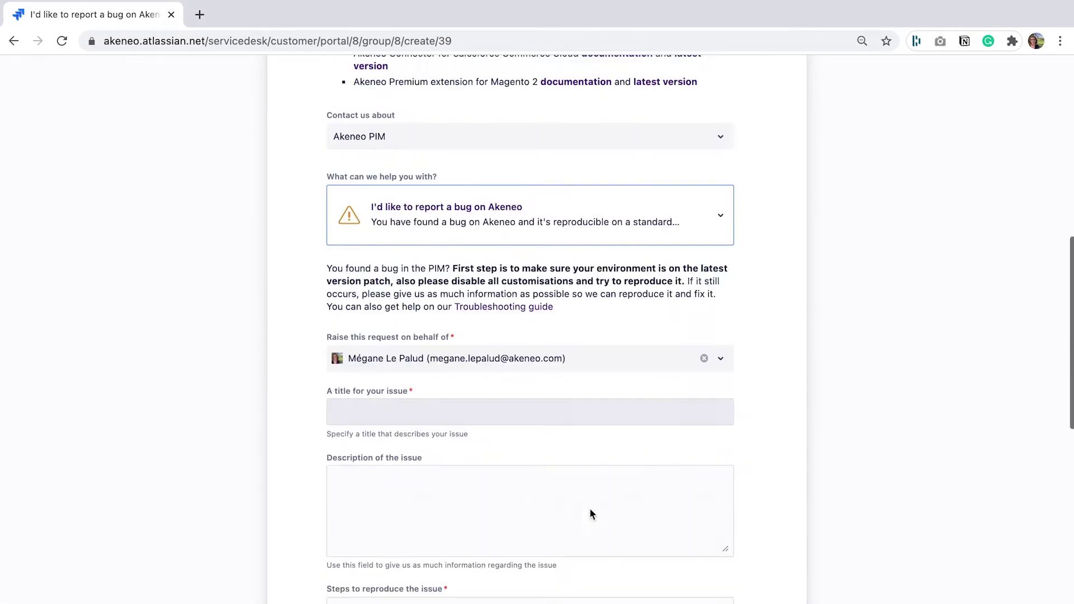
pyautogui.scroll(-3, 589, 508)
pyautogui.scroll(-1, 580, 210)
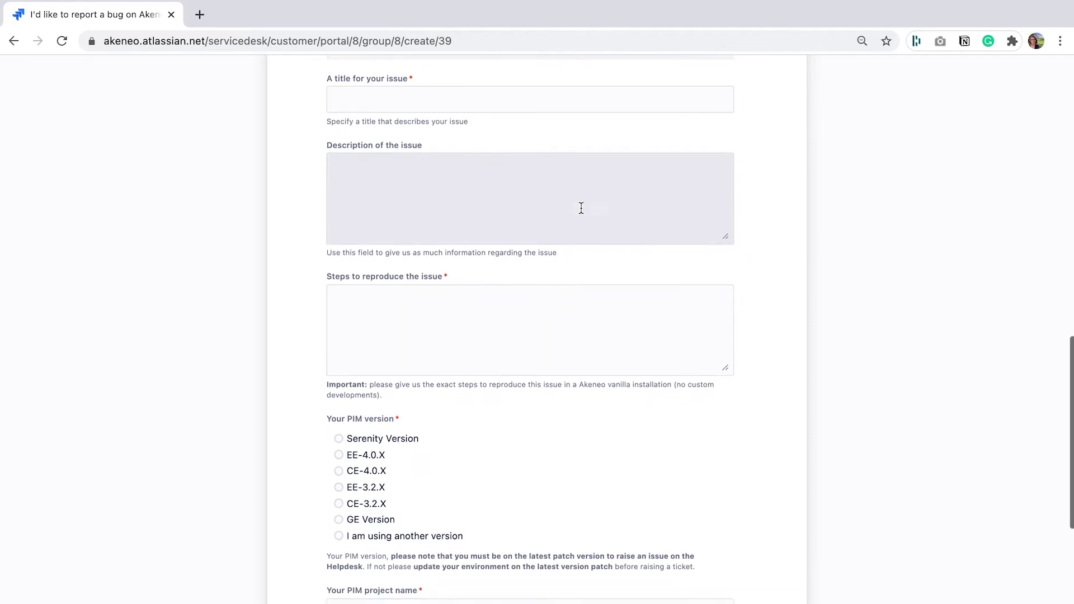
# Step: Title the bug 'ERP sync does not work', select Serenity Version, and enter the PIM project name
pyautogui.click(569, 104)
pyautogui.write('ERP sy')
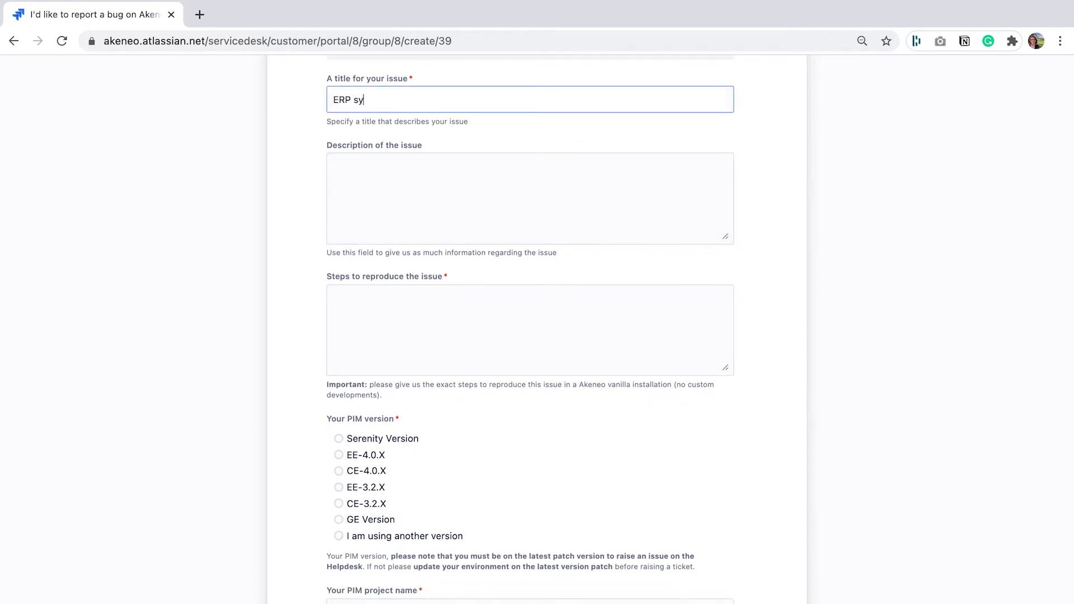
pyautogui.write('nc does not work')
pyautogui.click(410, 439)
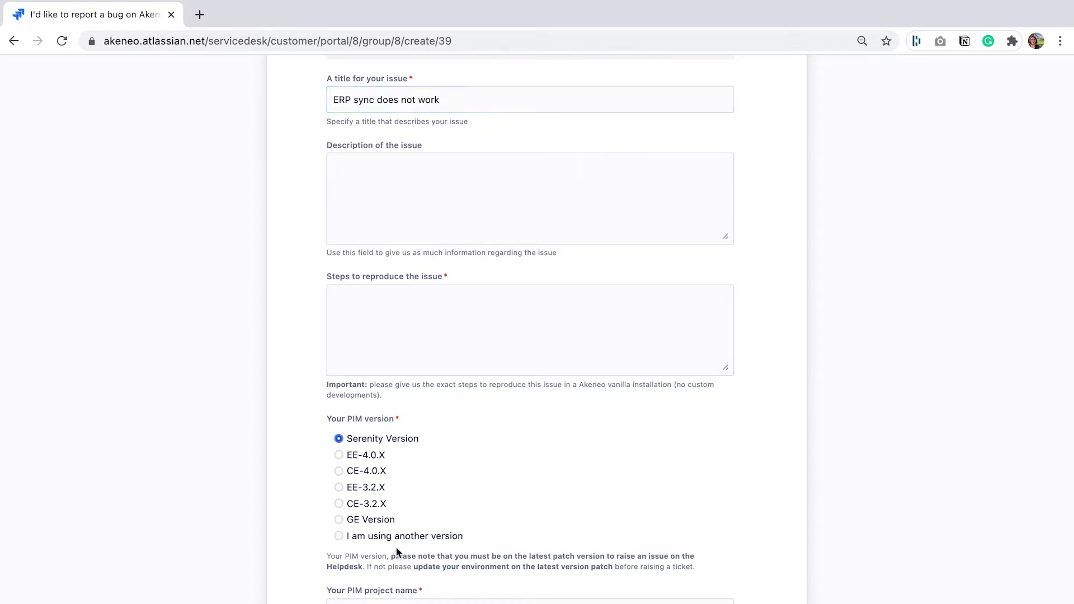
pyautogui.click(386, 602)
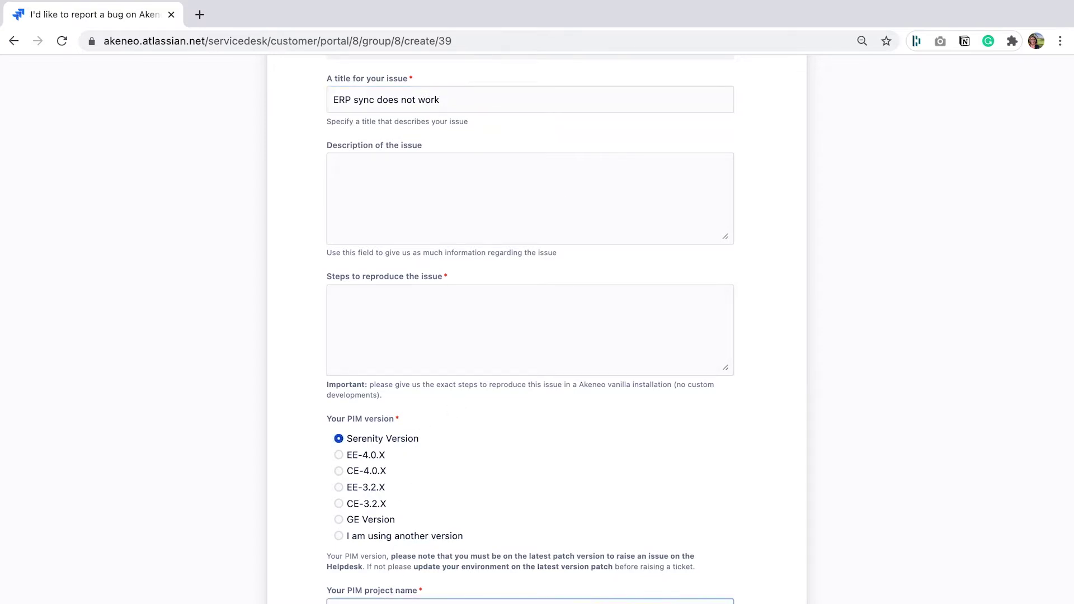
pyautogui.write('Zaro')
pyautogui.scroll(-8, 530, 328)
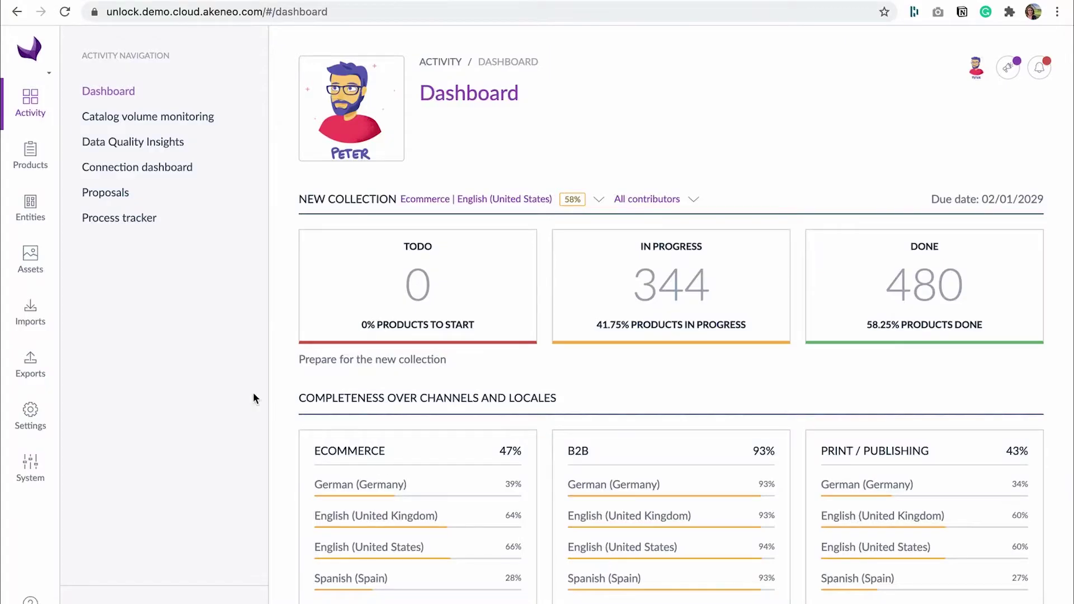
# Step: Find the GTIN attribute, change its regex from \d{13} to \d{14}, and save
pyautogui.click(23, 414)
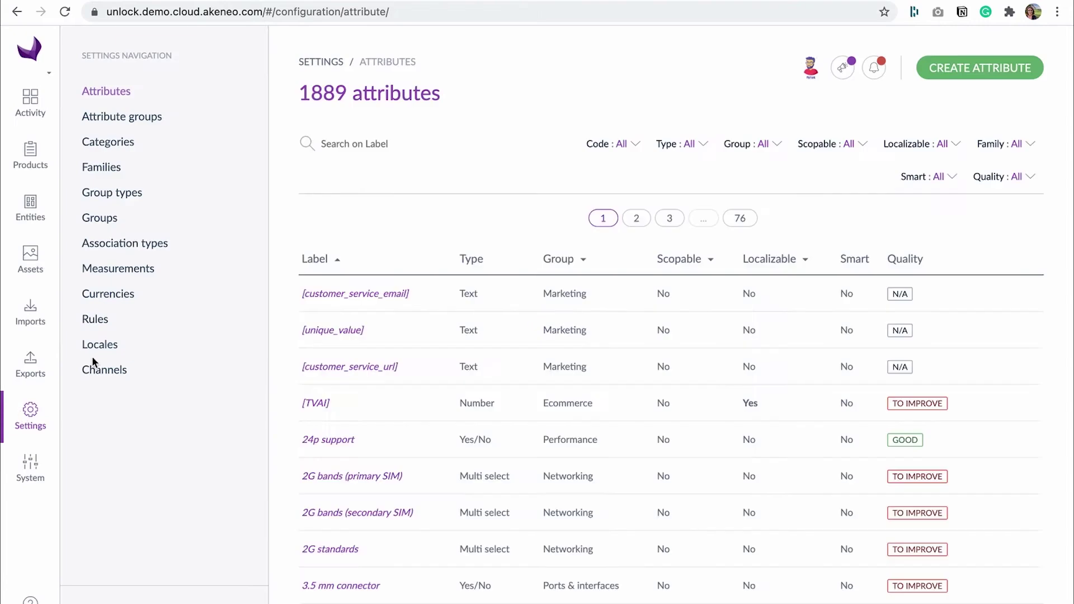
pyautogui.click(339, 155)
pyautogui.write('gtin')
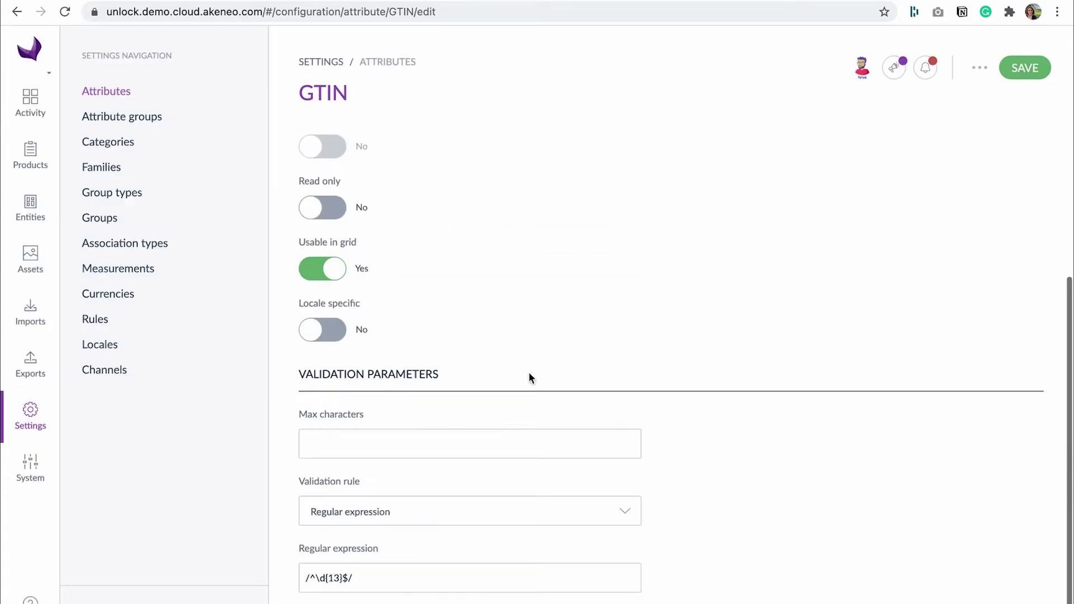
pyautogui.doubleClick(339, 578)
pyautogui.write('14')
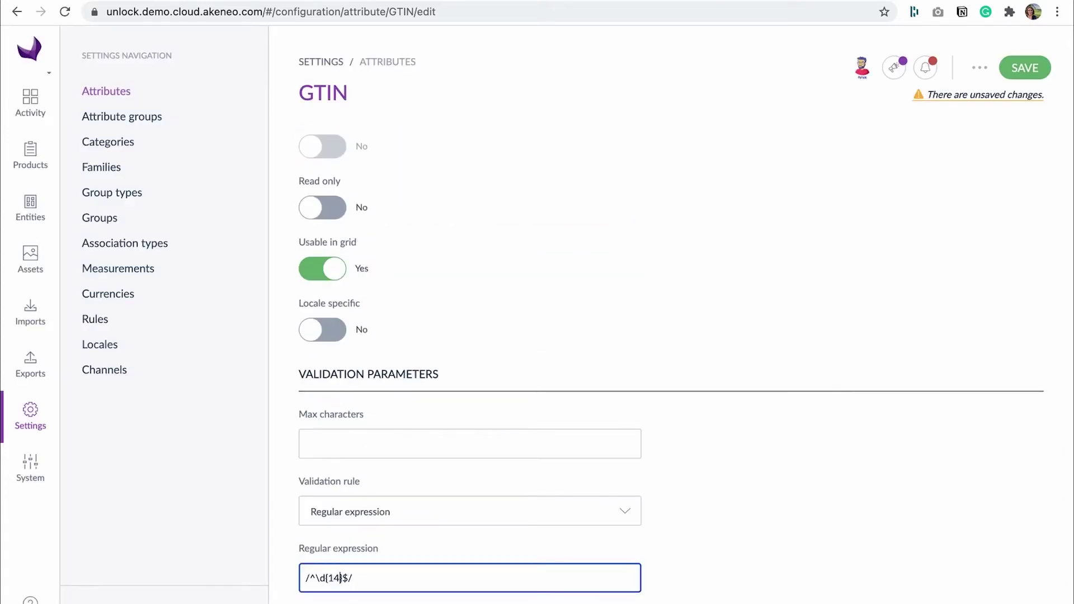
pyautogui.click(1031, 66)
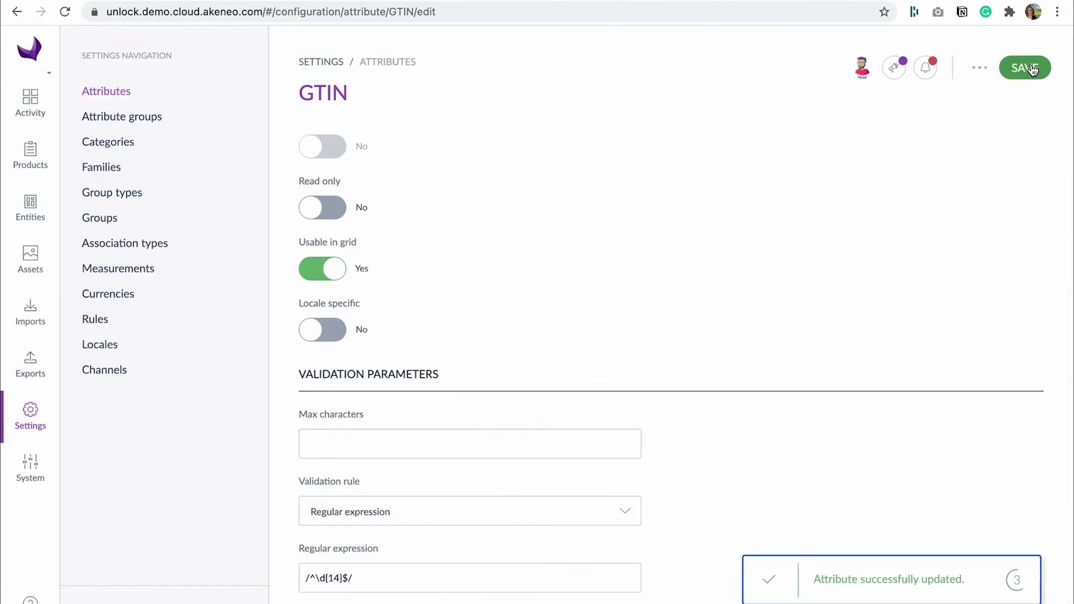
# Step: Set Akeneo beer ambre's missing release date to 9 February 2021 and save the product
pyautogui.press('super+bracketleft')
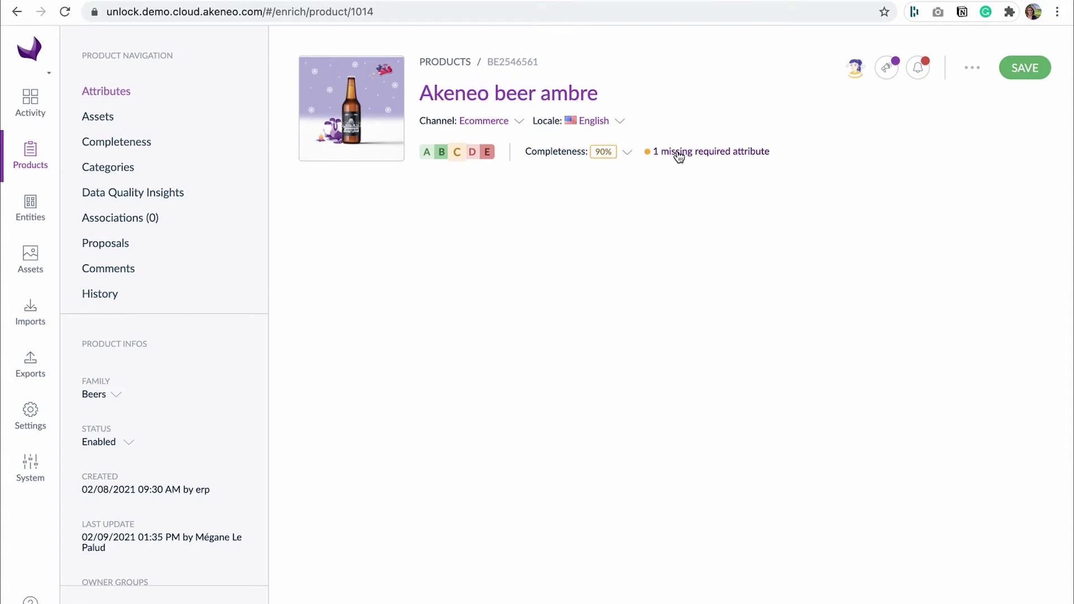
pyautogui.click(371, 275)
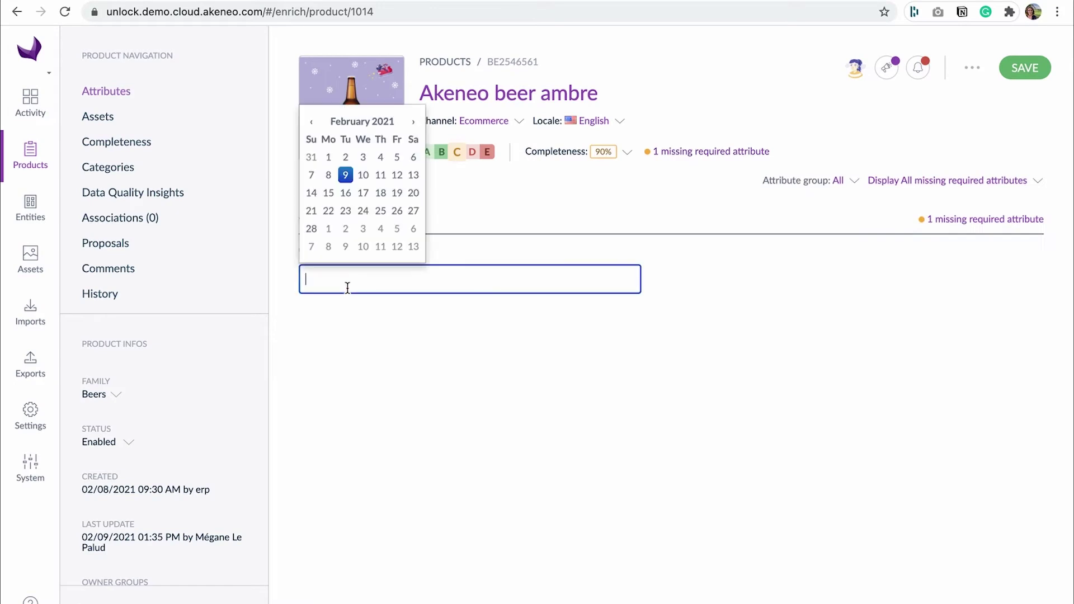
pyautogui.click(346, 174)
pyautogui.click(1013, 74)
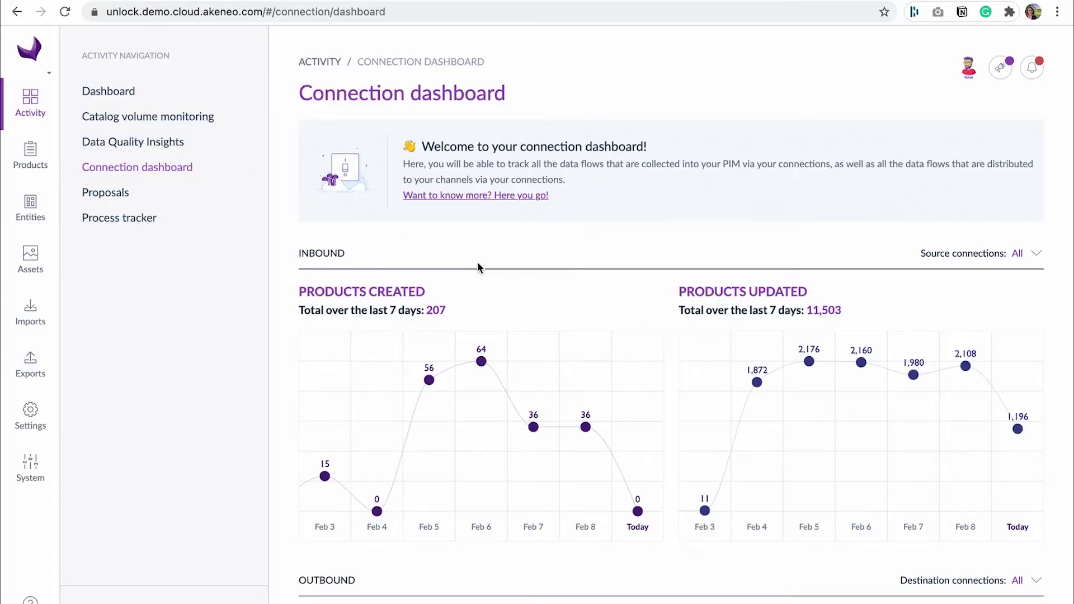
# Step: Scroll the Connection dashboard to the source-connection errors: 425 total, 158 from ERP
pyautogui.scroll(-8, 478, 265)
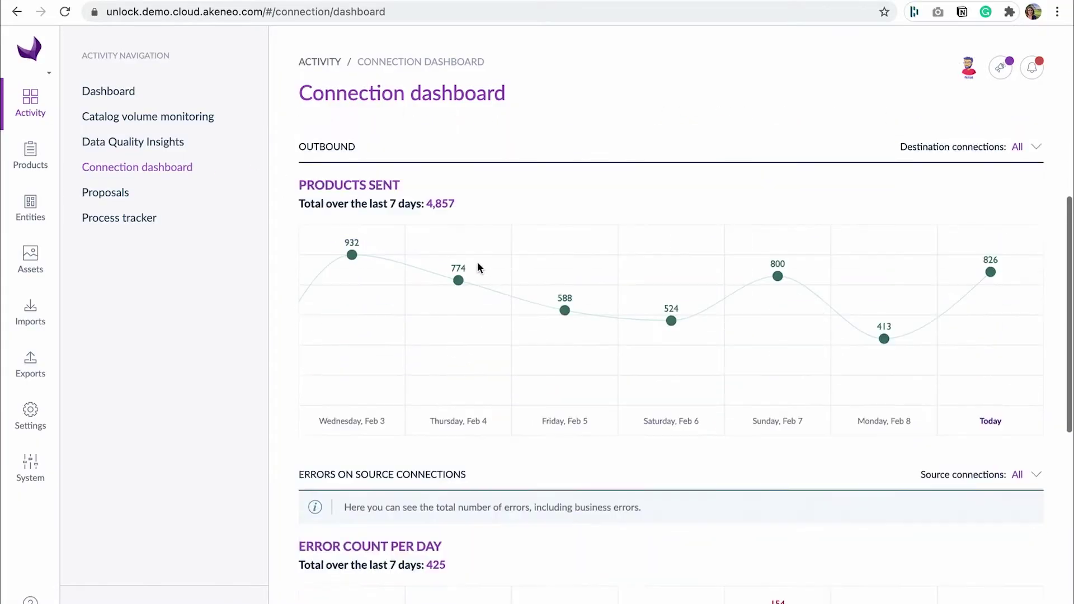
pyautogui.scroll(-5, 479, 267)
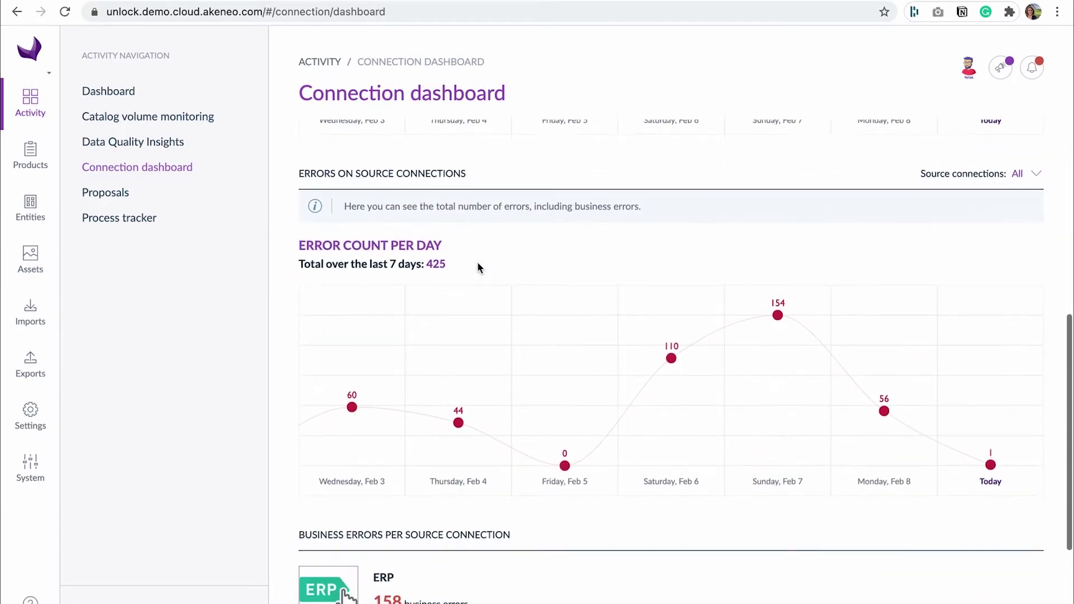
pyautogui.scroll(-3, 478, 267)
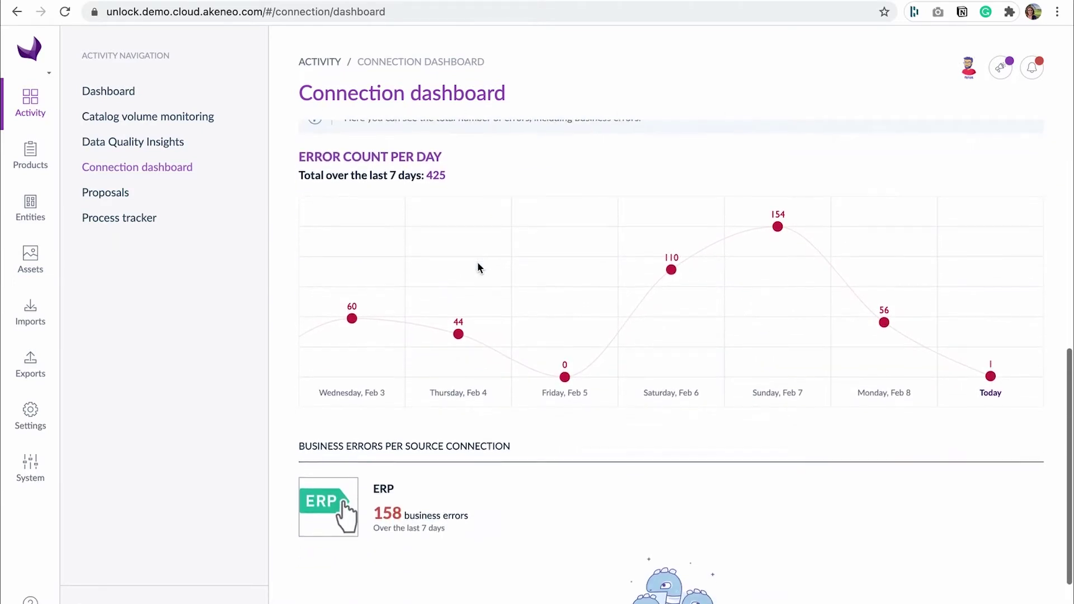
pyautogui.scroll(1, 478, 267)
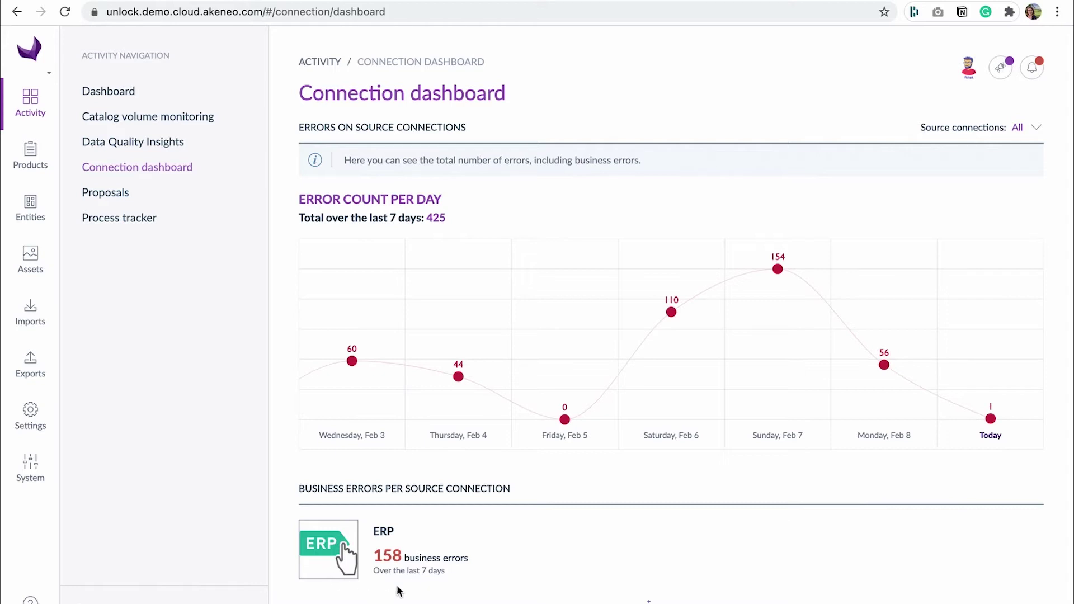
# Step: Open the ERP card under Business errors per source connection to see its monitoring page
pyautogui.click(343, 551)
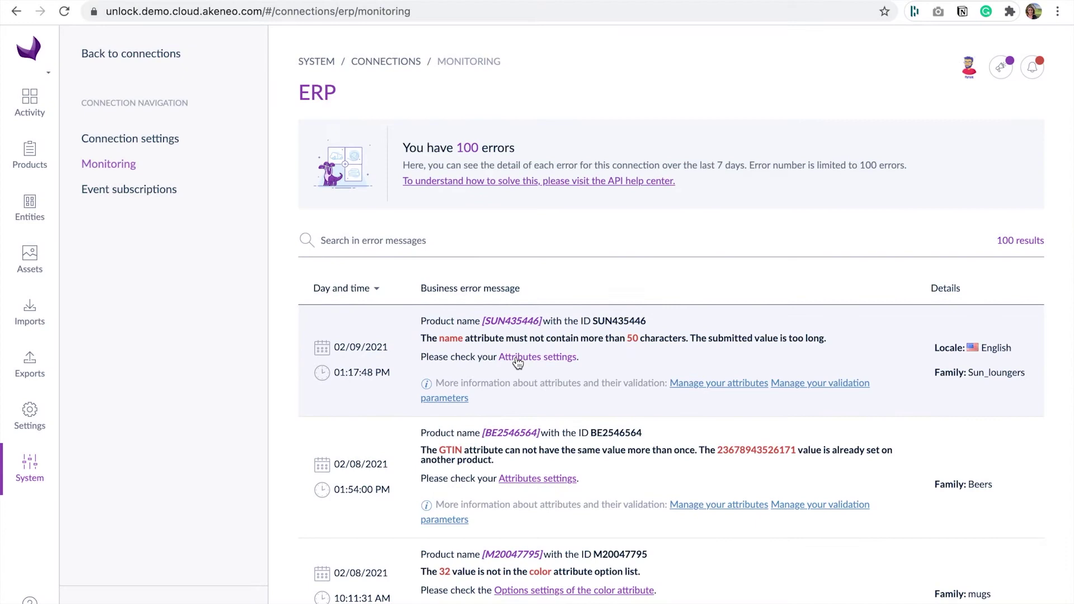
# Step: Raise the Name attribute's maximum characters from 50 to 60 and save
pyautogui.click(517, 358)
pyautogui.write('name')
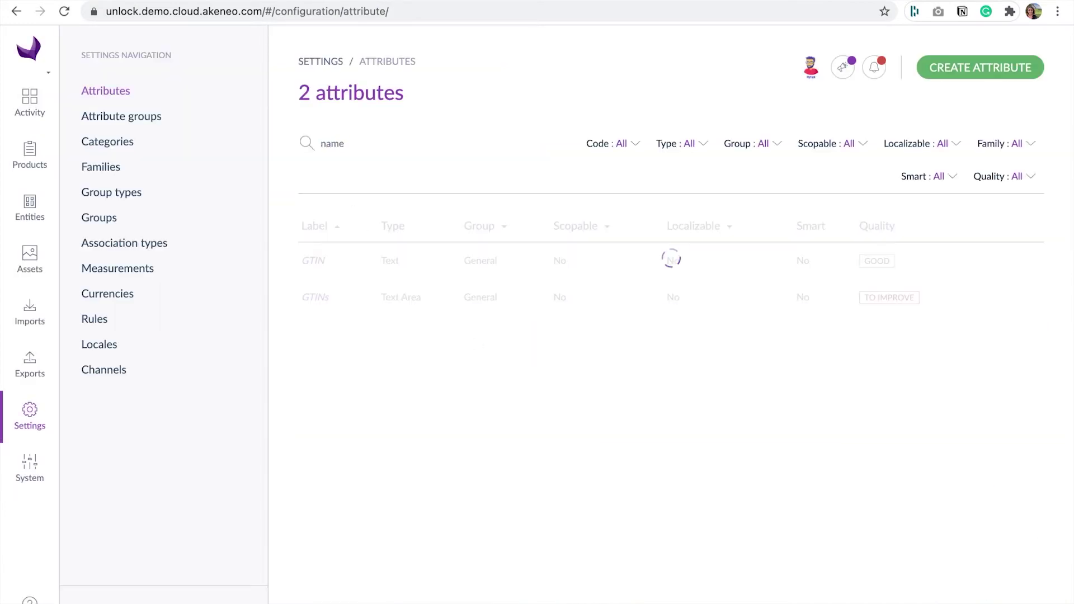
pyautogui.click(317, 409)
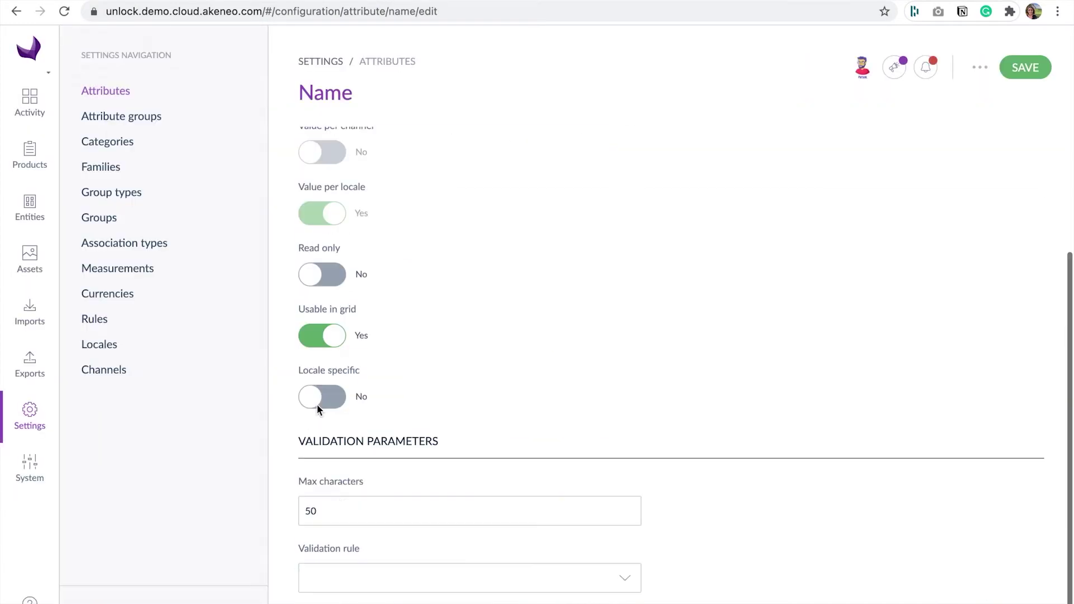
pyautogui.click(311, 511)
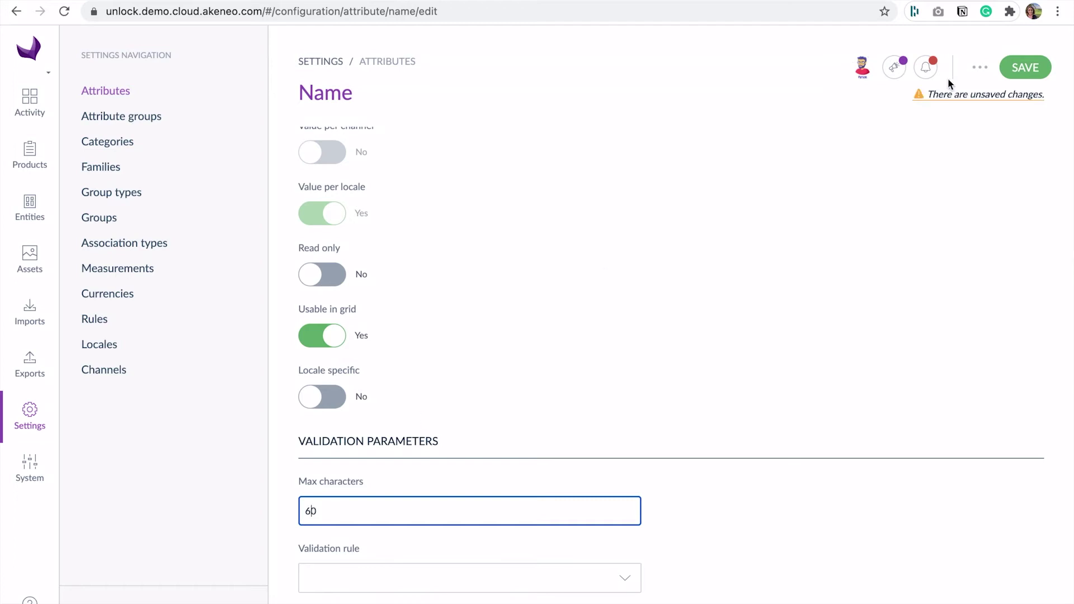
pyautogui.click(1014, 68)
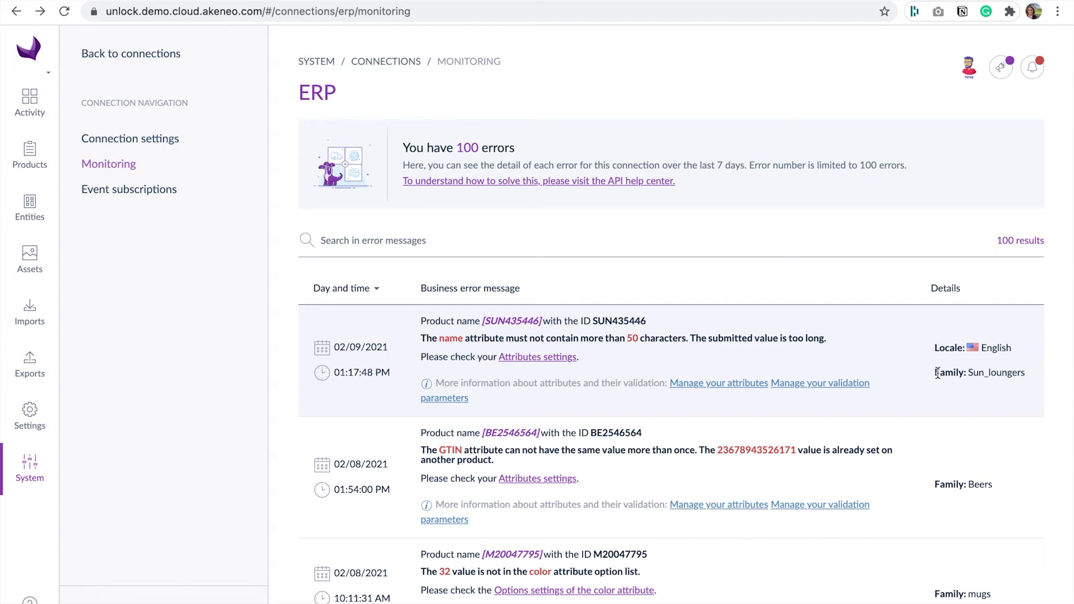
# Step: Filter the ERP connection's business errors by 'gtin' and scroll through the results
pyautogui.click(640, 241)
pyautogui.write('gtin')
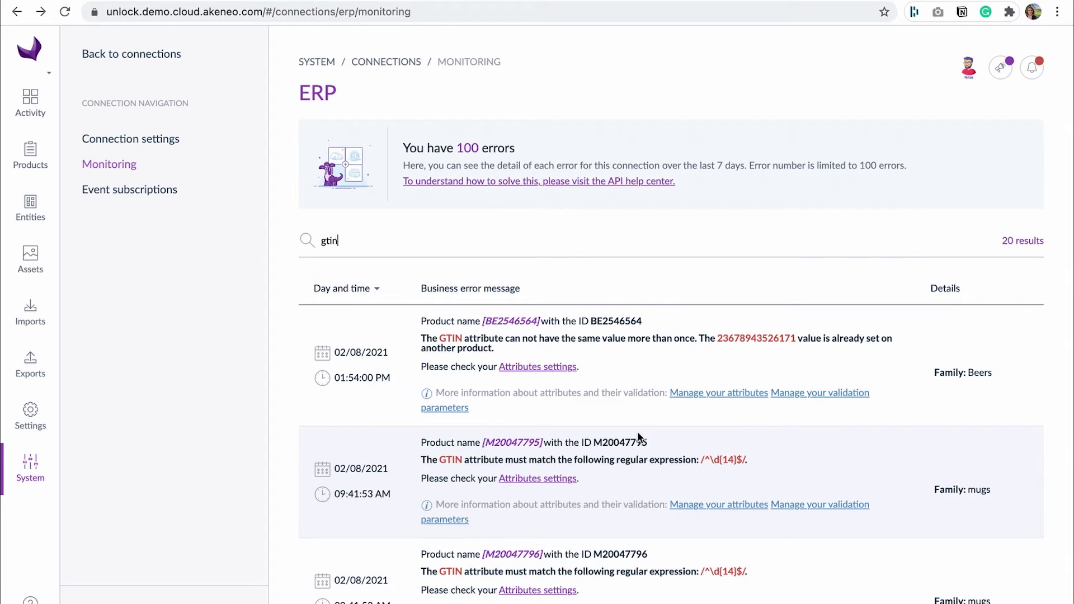
pyautogui.scroll(-1, 638, 432)
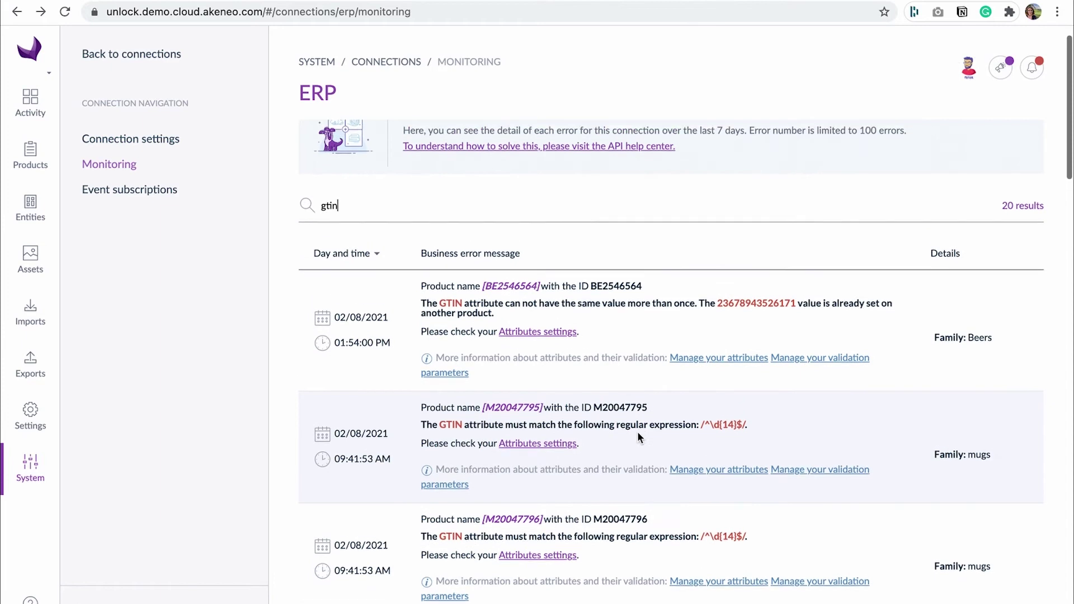
pyautogui.scroll(1, 638, 432)
# Step: Replace the search with 'mug' and scroll through the 10 mug-related errors
pyautogui.press('BackSpace')
pyautogui.press('BackSpace')
pyautogui.press('BackSpace')
pyautogui.press('BackSpace')
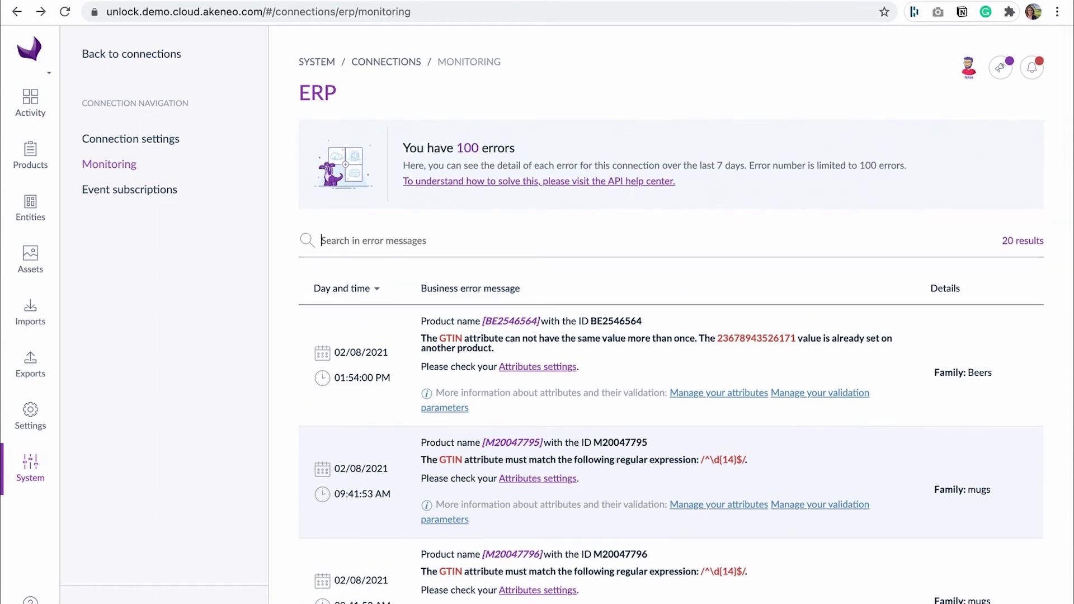
pyautogui.write('mug')
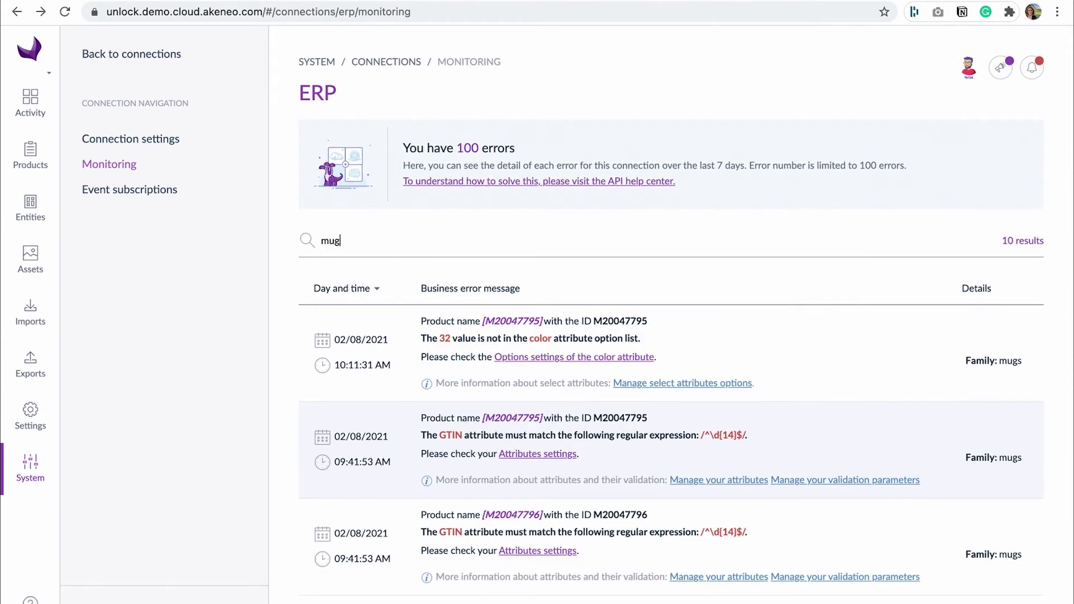
pyautogui.scroll(-4, 639, 434)
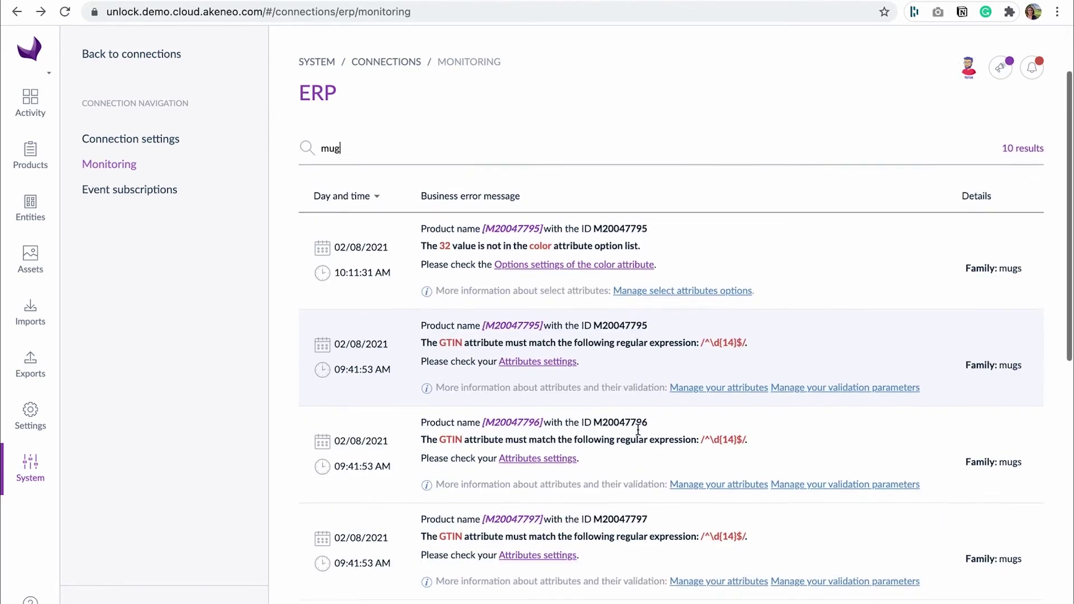
pyautogui.scroll(-7, 637, 434)
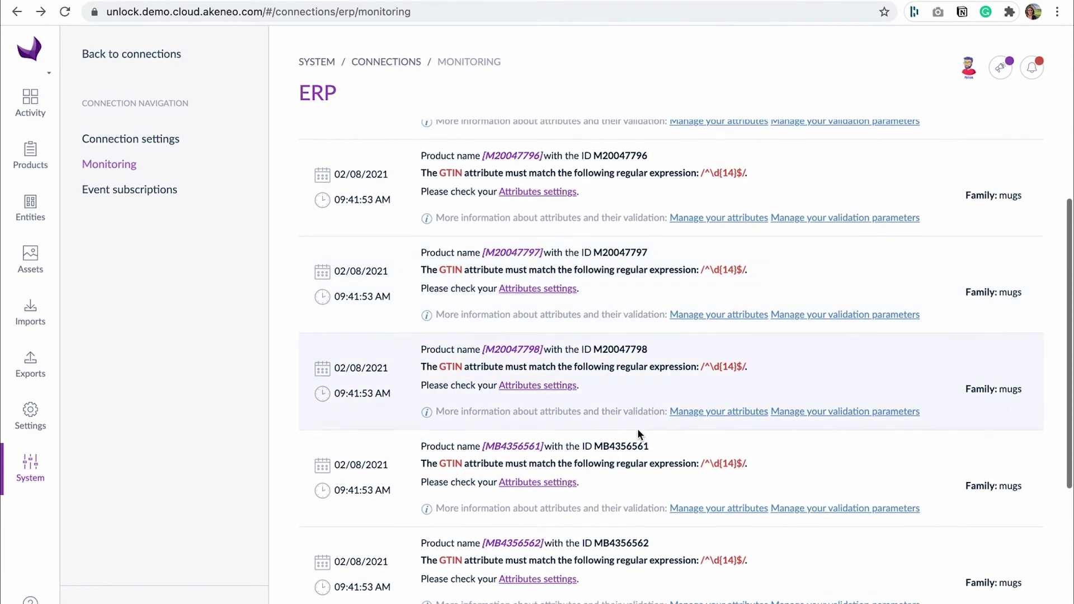
pyautogui.scroll(10, 637, 429)
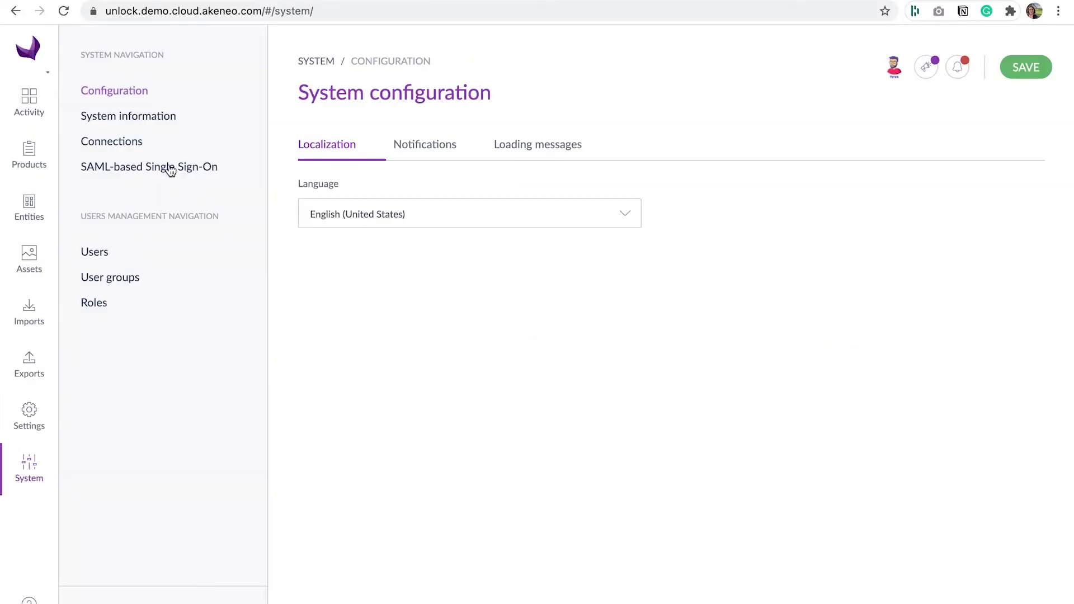
# Step: Open the eCommerce solution connection and view its Event subscriptions
pyautogui.click(134, 145)
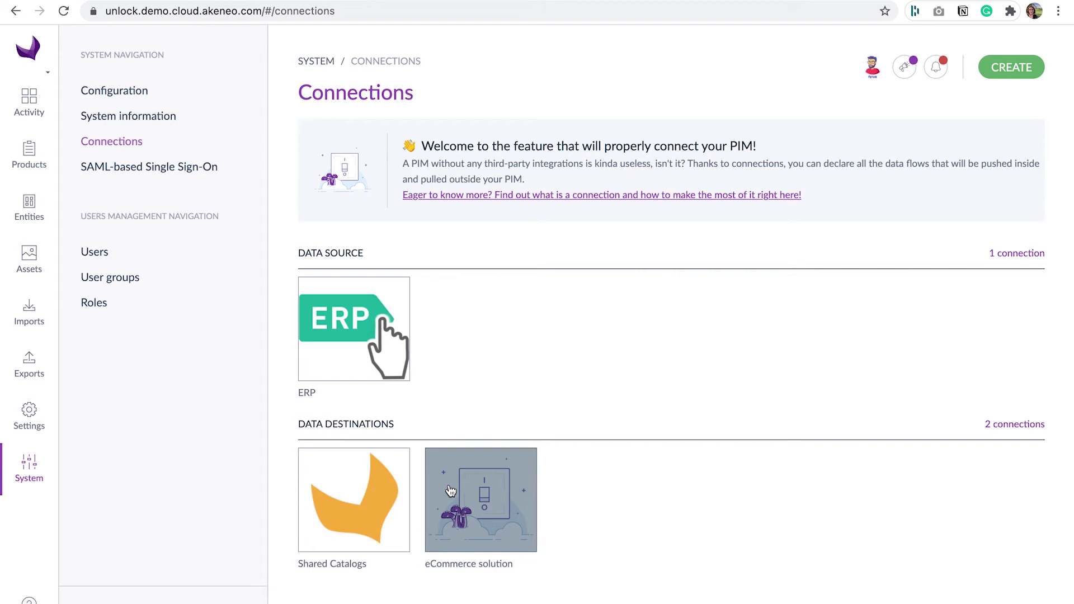
pyautogui.click(451, 490)
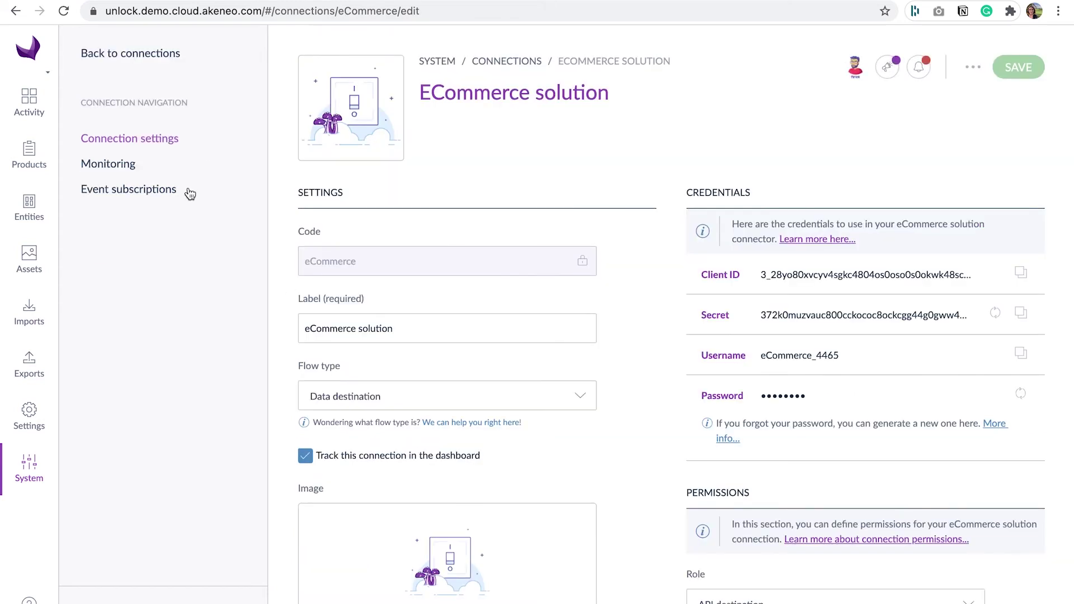
pyautogui.click(155, 192)
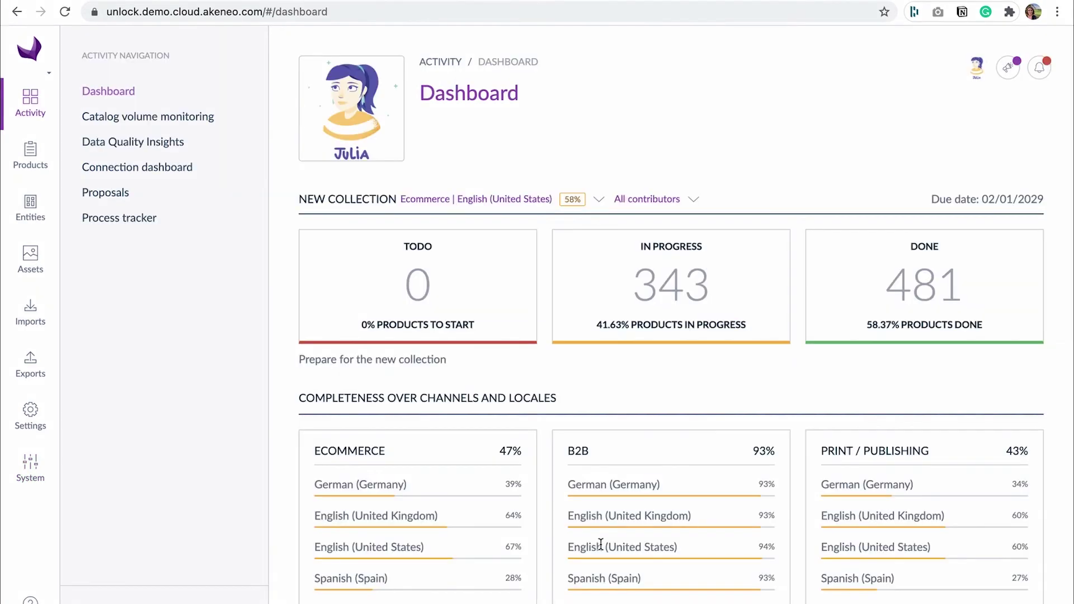
# Step: Review Akeneo beer ambre's attributes and Assets, then switch to the Back office Ecommerce table
pyautogui.click(31, 163)
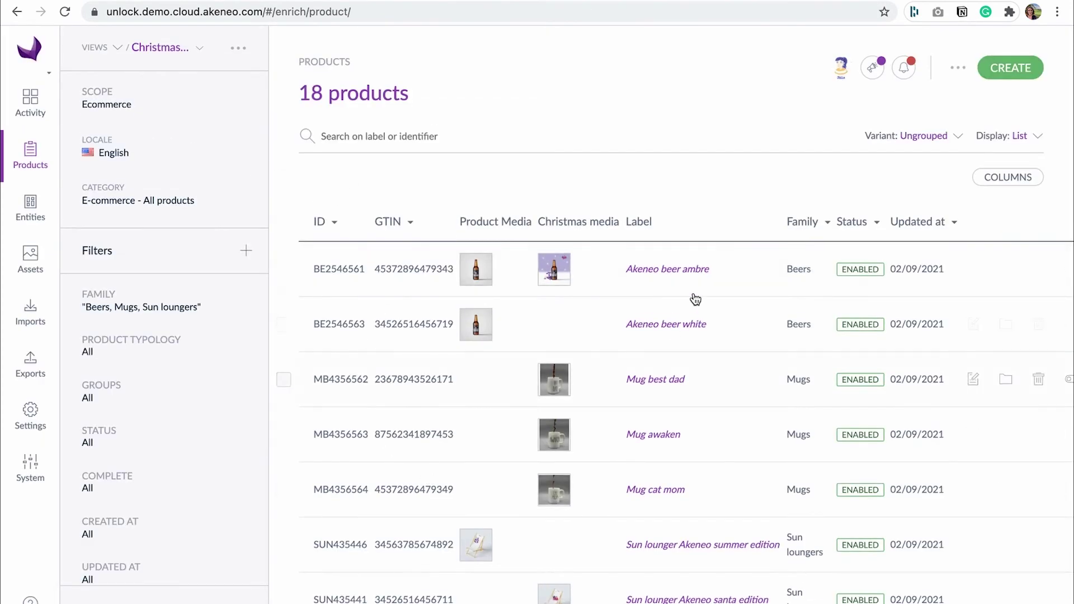
pyautogui.click(688, 272)
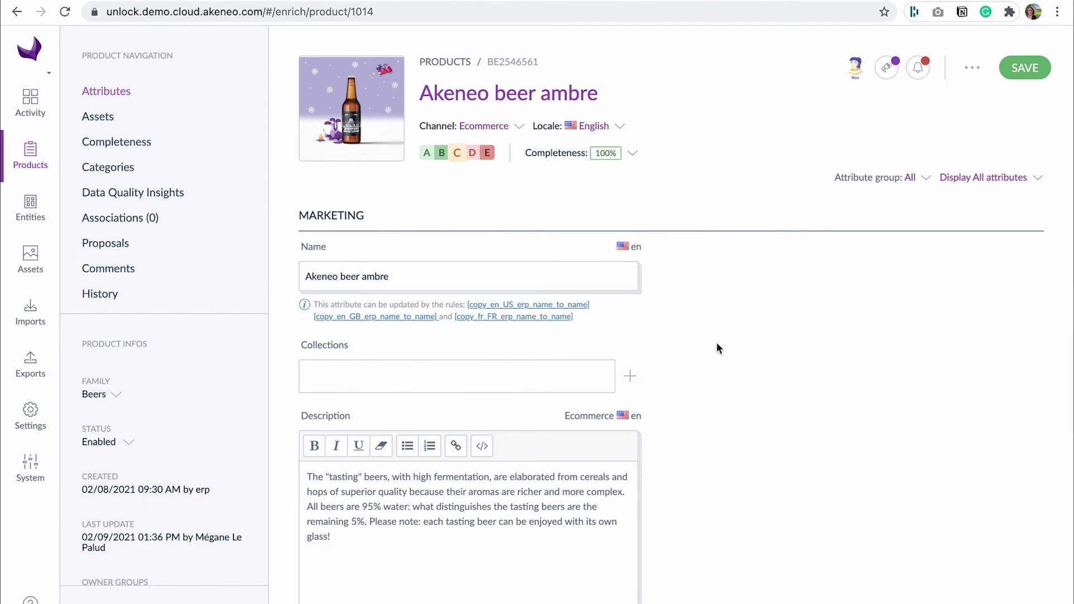
pyautogui.scroll(-10, 717, 344)
pyautogui.scroll(-3, 717, 344)
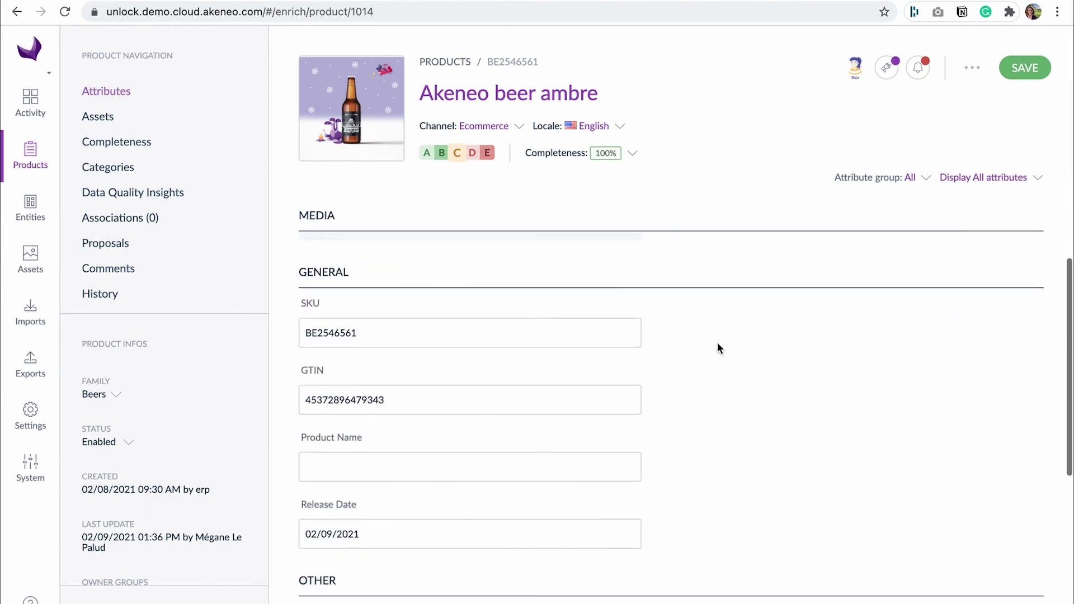
pyautogui.click(102, 117)
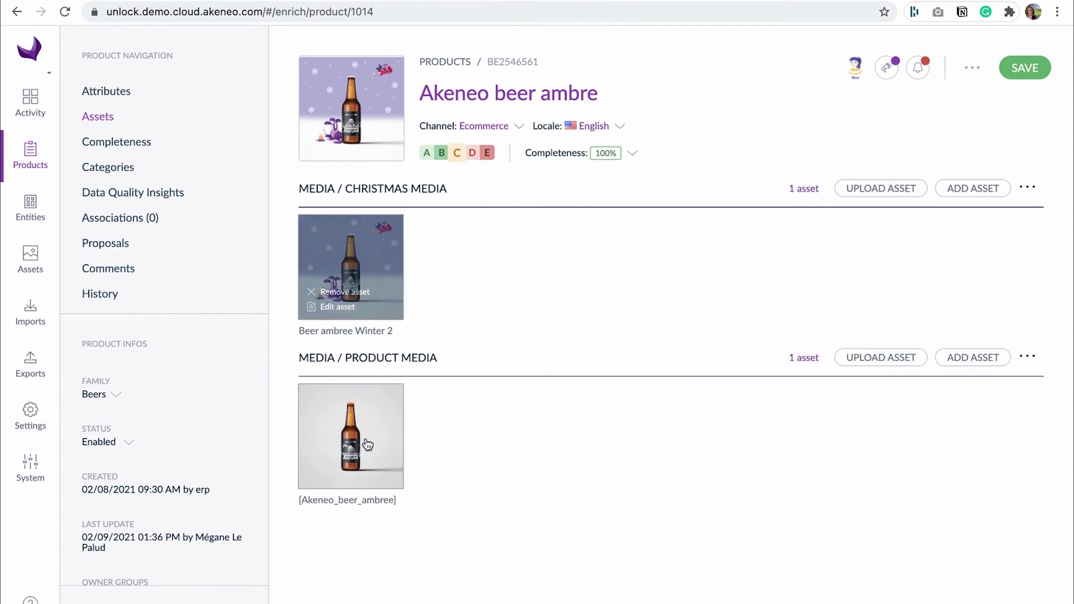
pyautogui.moveTo(367, 459)
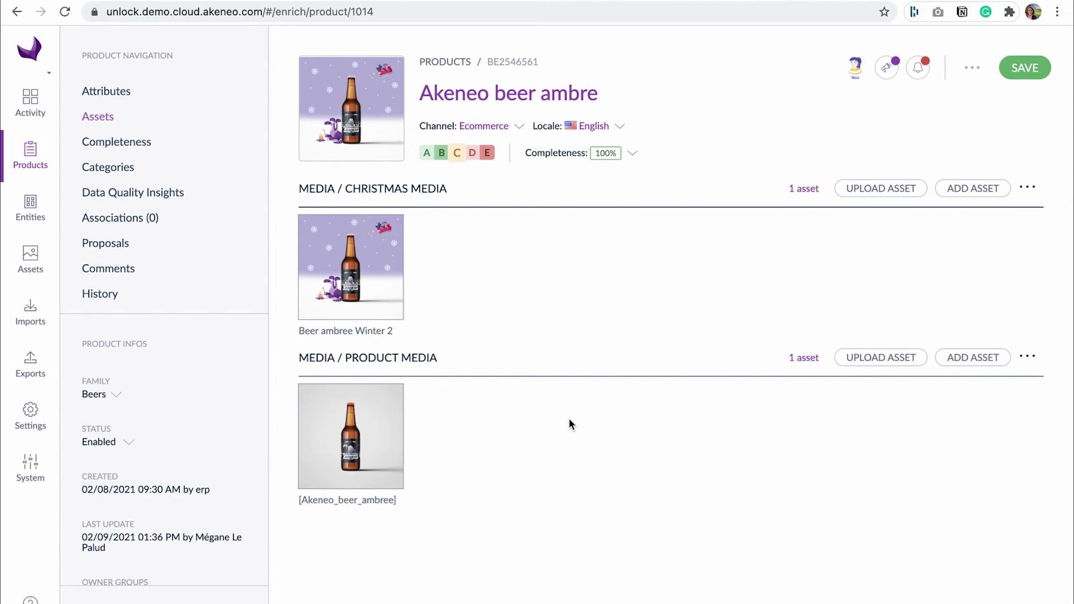
pyautogui.hotkey('ctrl', 'Left')
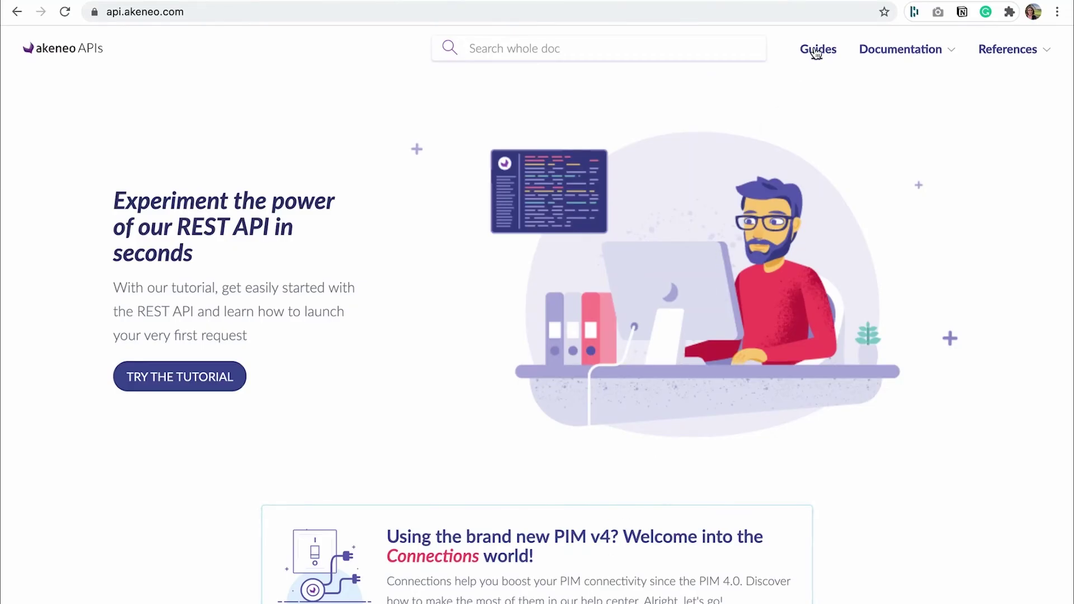
# Step: Skim the Quick start my first webhook guide, then open the Events API Reference
pyautogui.click(816, 52)
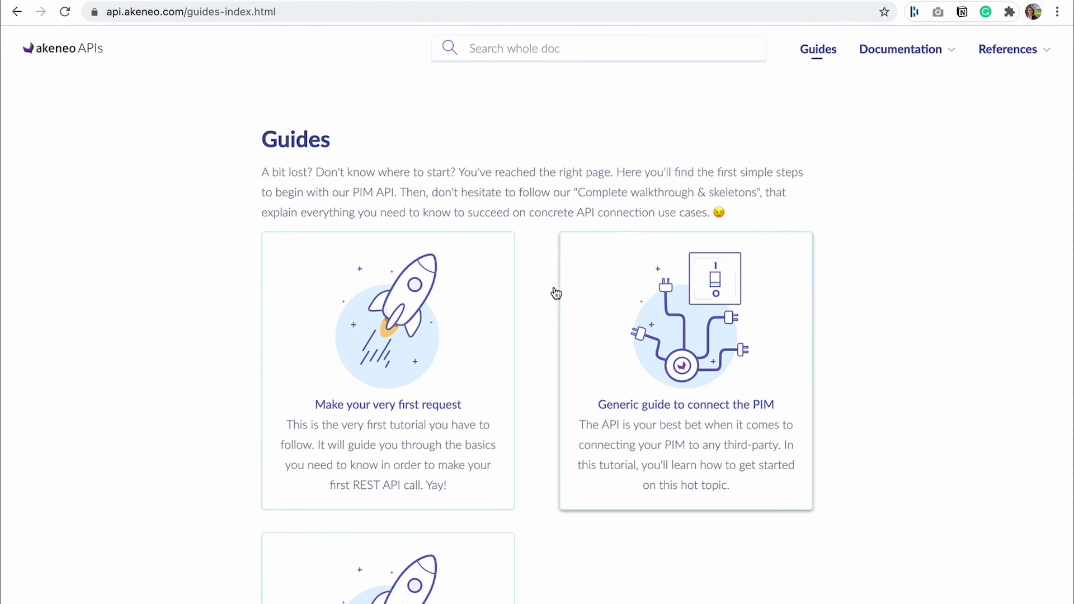
pyautogui.scroll(-3, 555, 292)
pyautogui.click(404, 492)
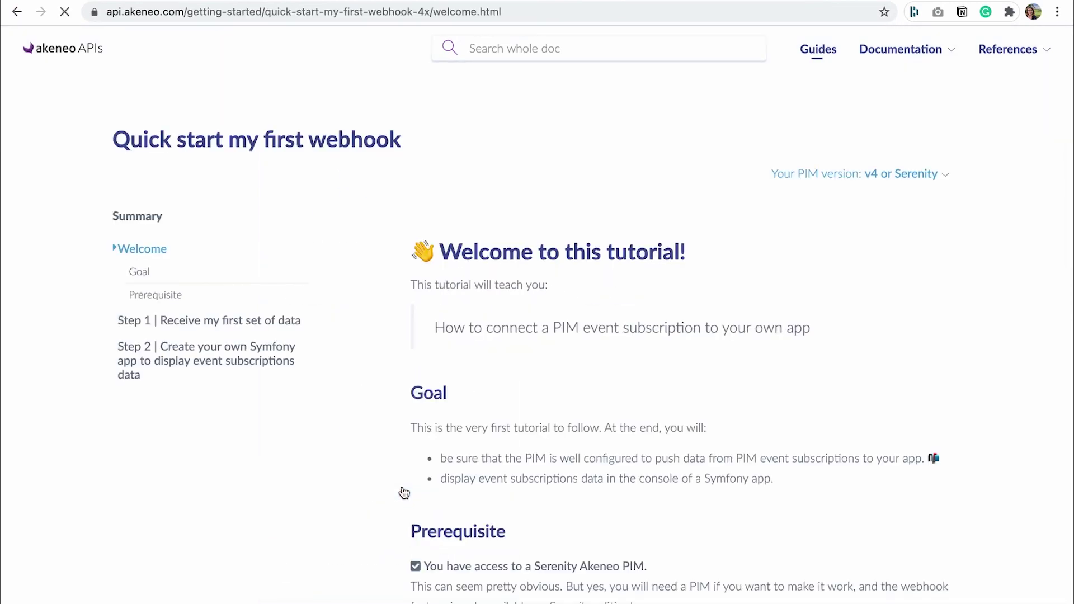
pyautogui.scroll(-5, 729, 390)
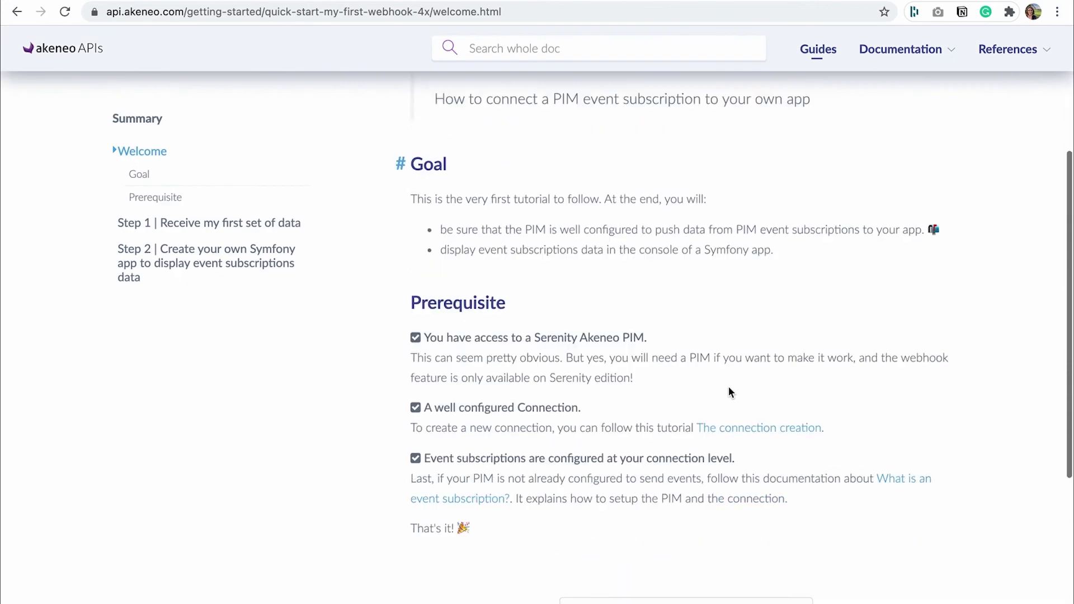
pyautogui.click(1002, 50)
pyautogui.click(976, 97)
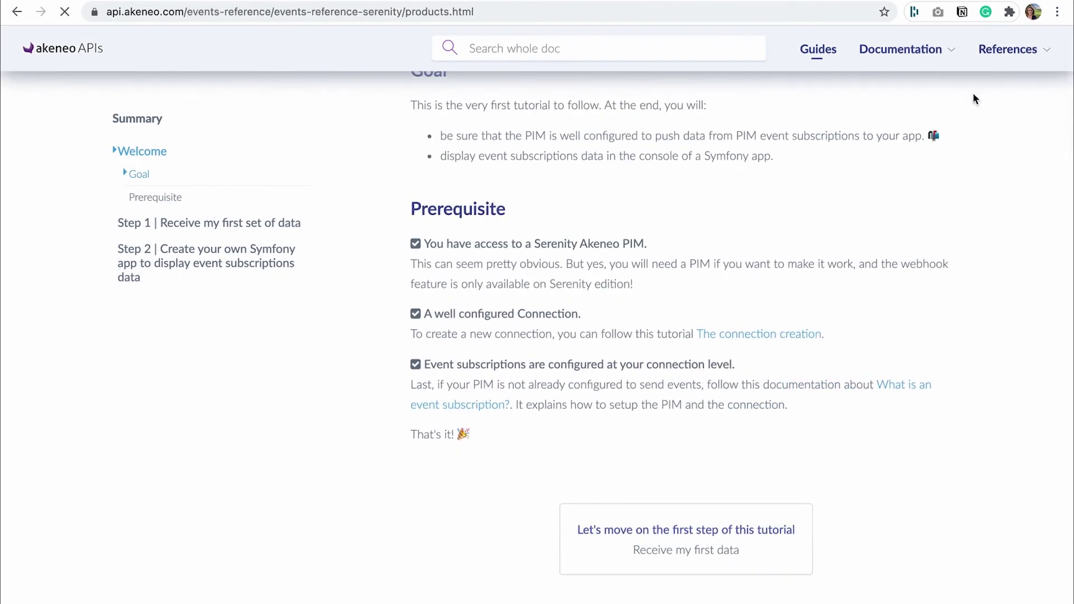
# Step: Jump through the Product created, Product updated and Product removed event sections in the docs
pyautogui.click(172, 303)
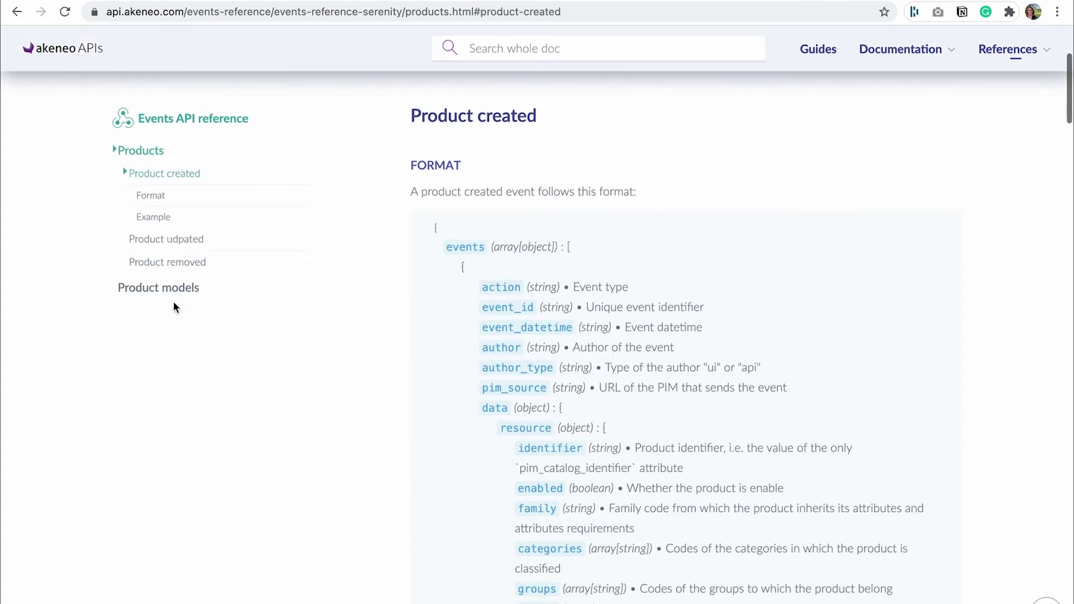
pyautogui.click(181, 241)
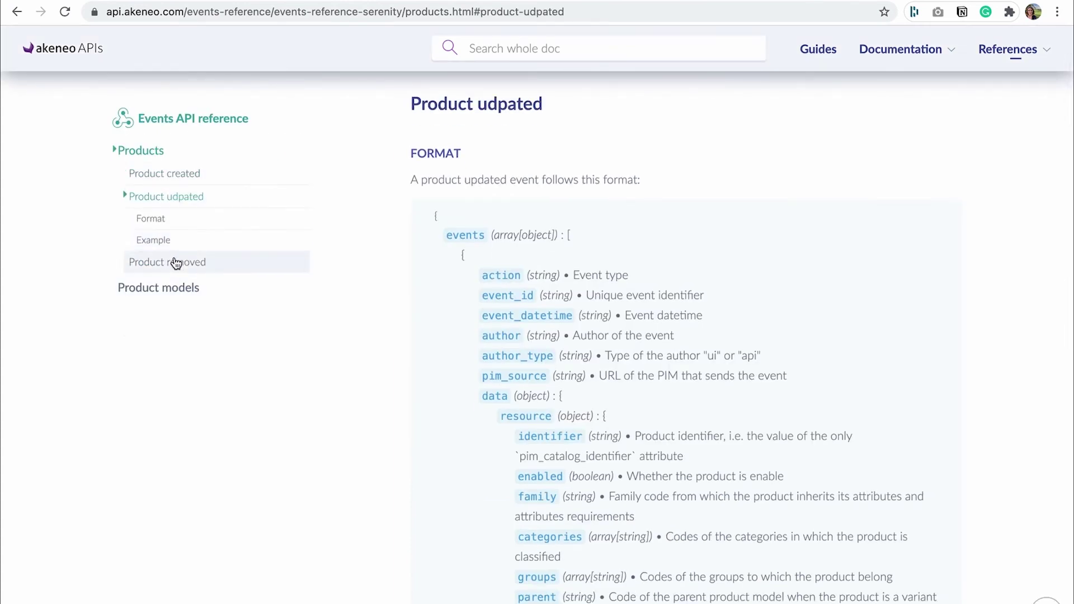
pyautogui.click(174, 263)
# Step: Open the Product models events reference and read the product model created example payload
pyautogui.click(175, 288)
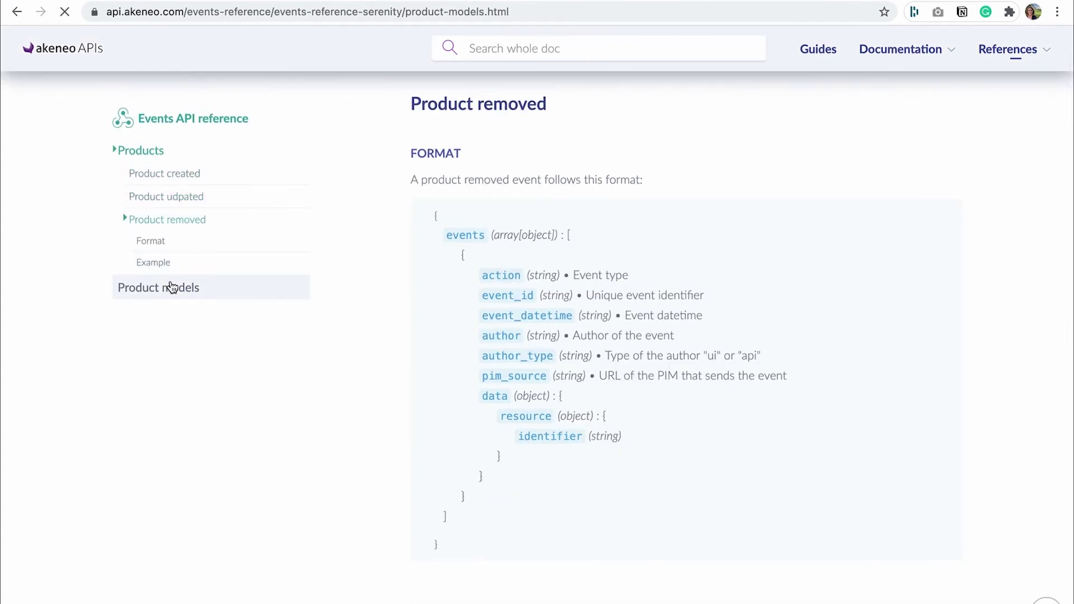
pyautogui.scroll(-12, 592, 390)
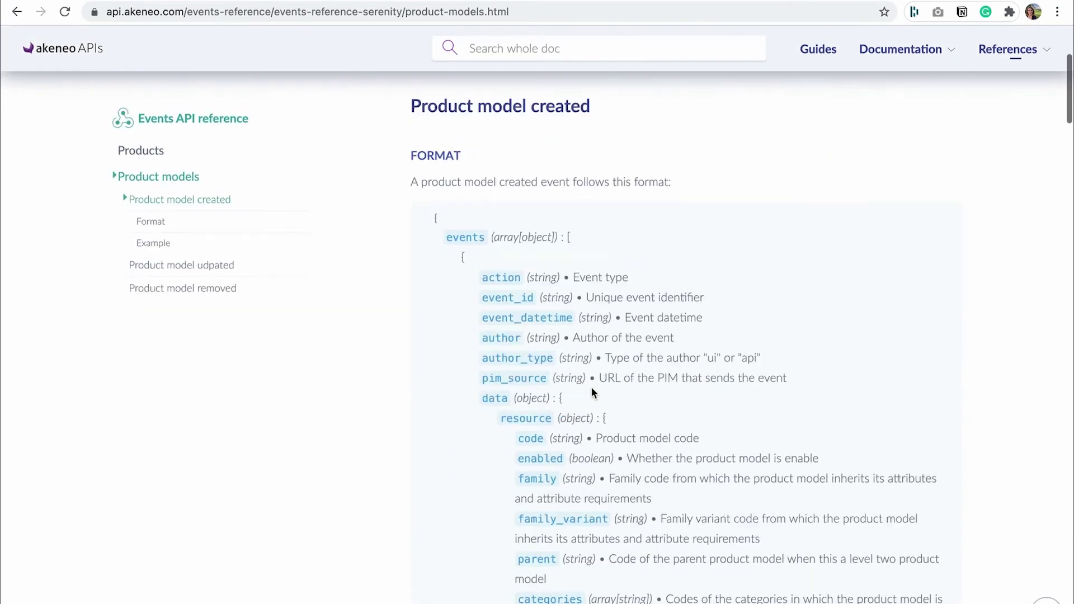
pyautogui.scroll(-14, 592, 387)
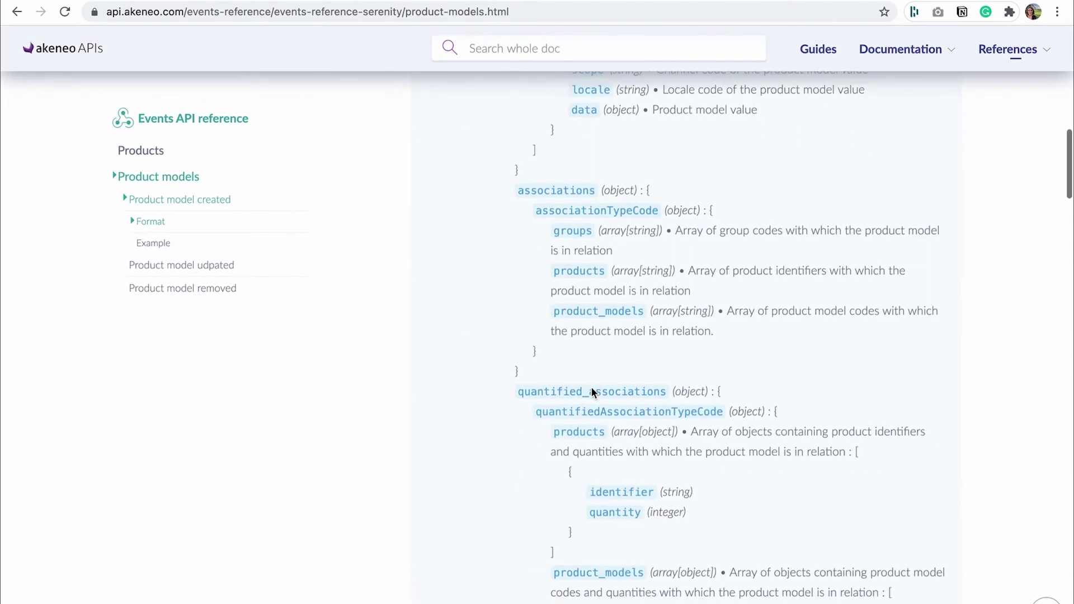
pyautogui.scroll(-15, 592, 387)
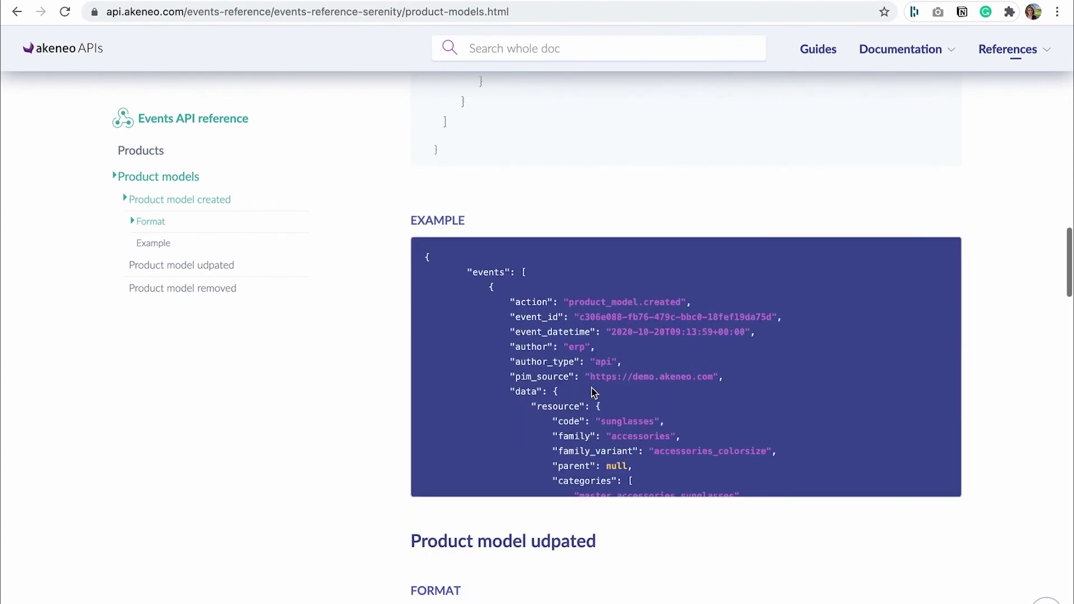
pyautogui.scroll(-15, 592, 388)
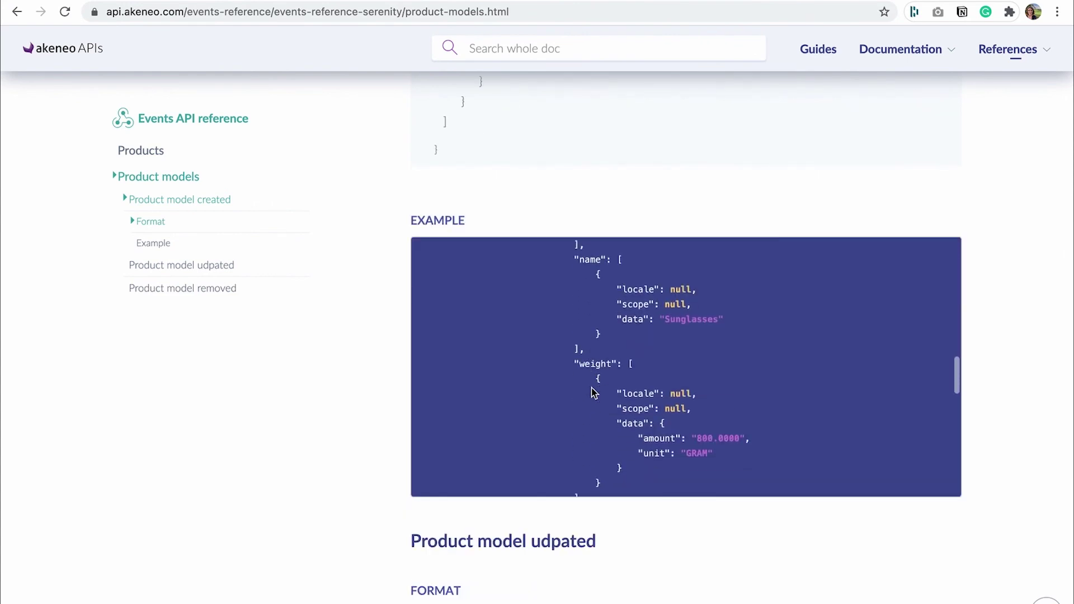
pyautogui.scroll(-6, 592, 387)
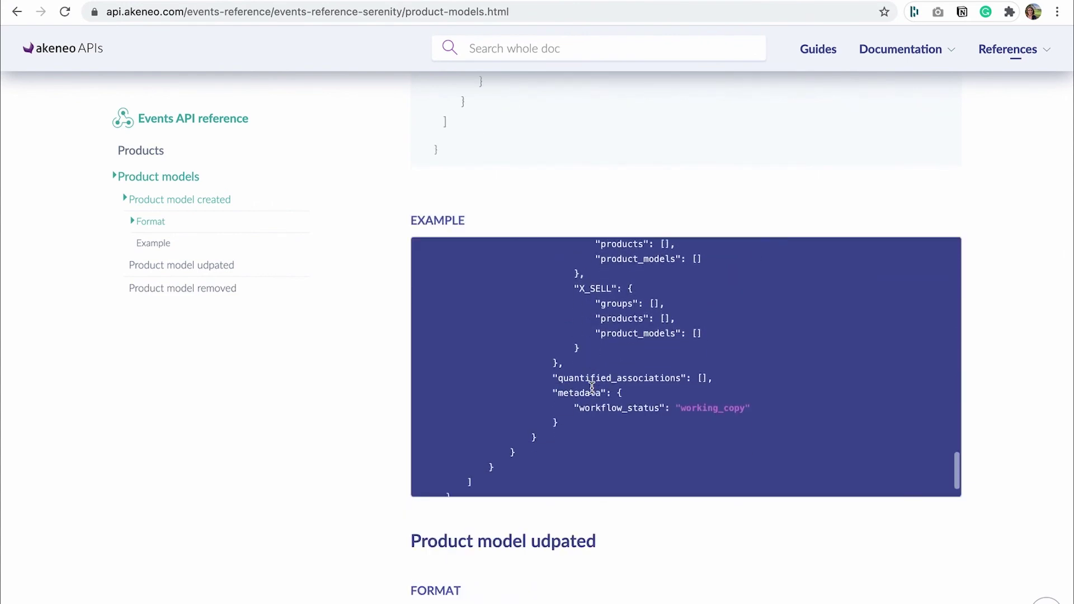